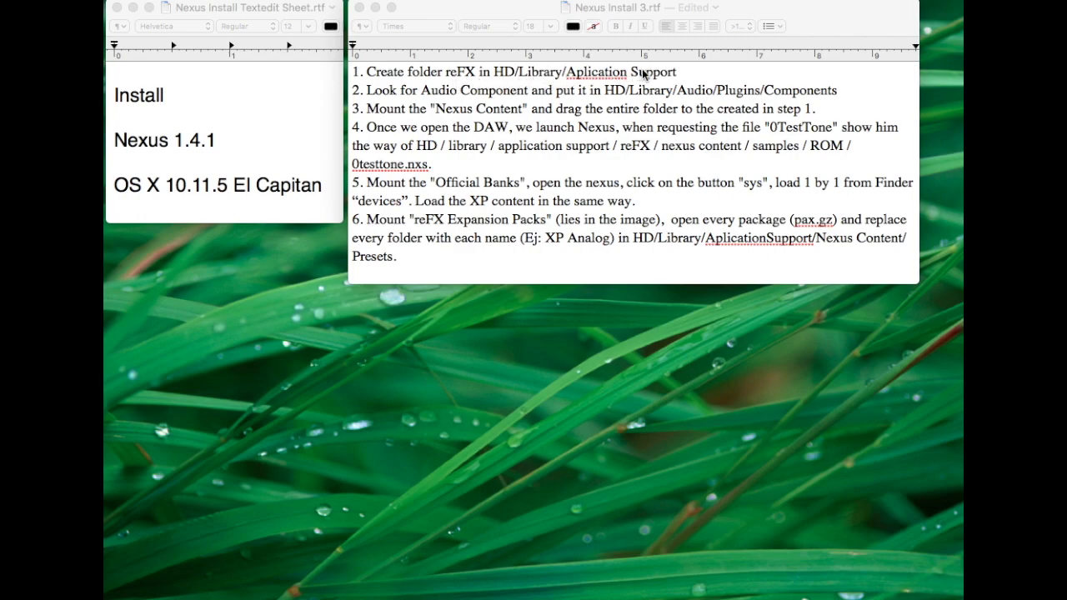
Restore the Application Support window, open the empty reFX folder, then minimize it
{"action": "mouse_move", "coordinate": [930, 594]}
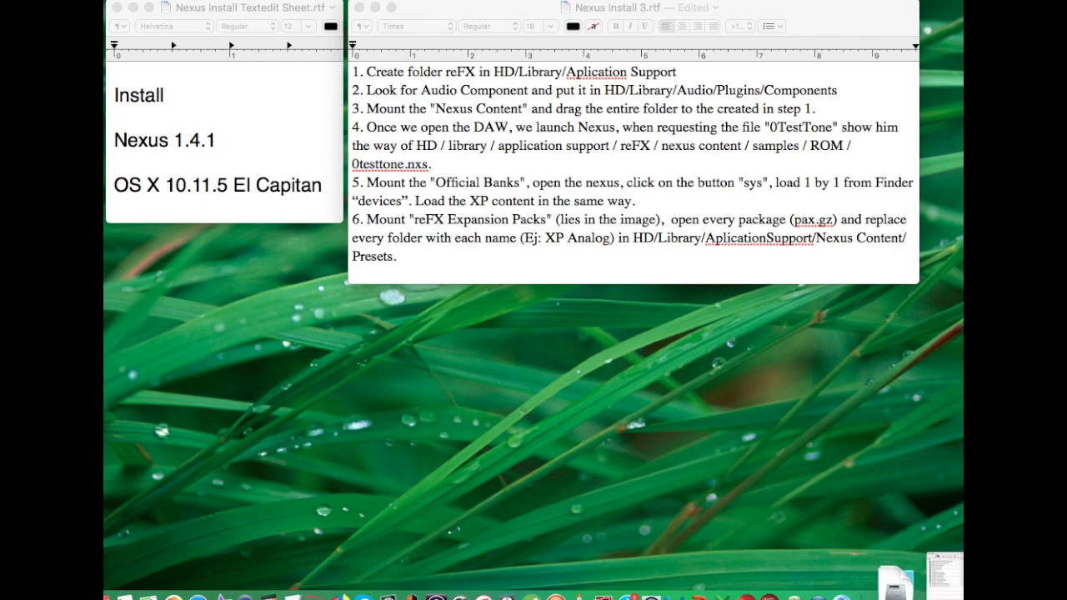
{"action": "left_click", "coordinate": [934, 579]}
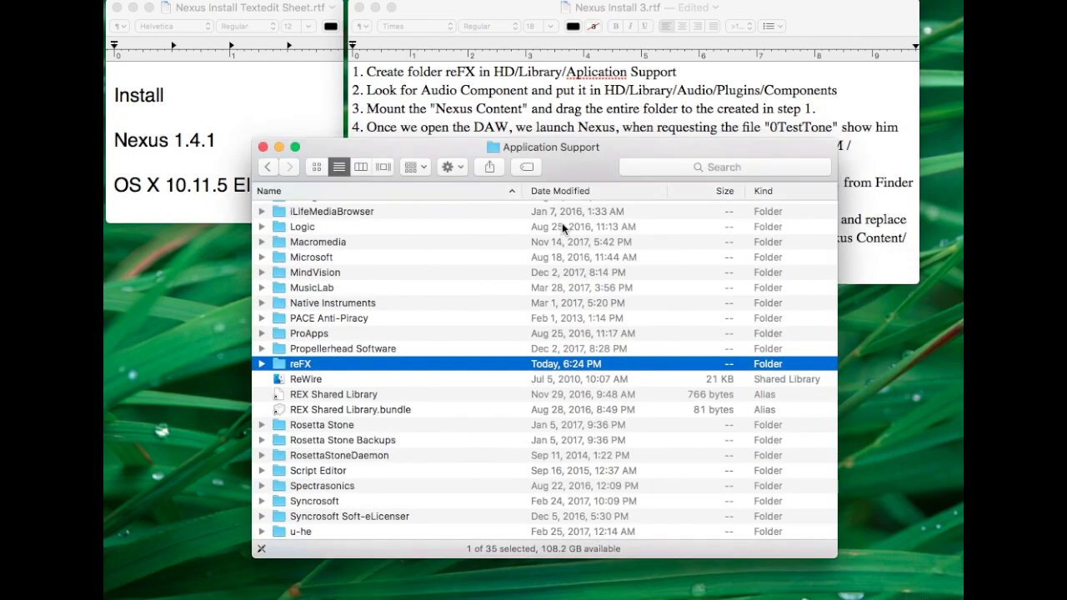
{"action": "left_click_drag", "start_coordinate": [570, 167], "coordinate": [560, 123]}
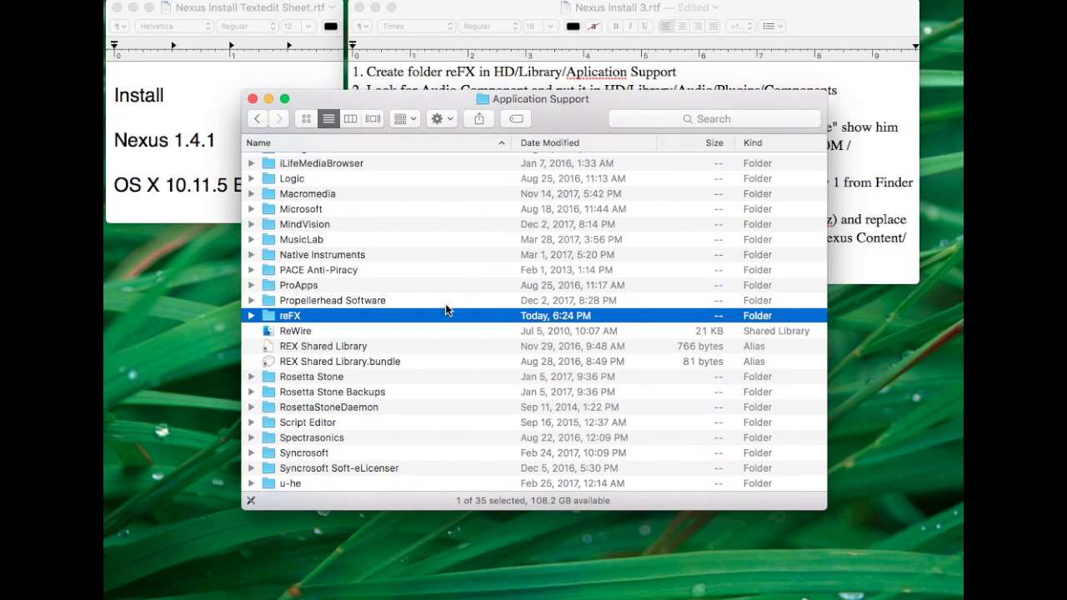
{"action": "double_click", "coordinate": [305, 323]}
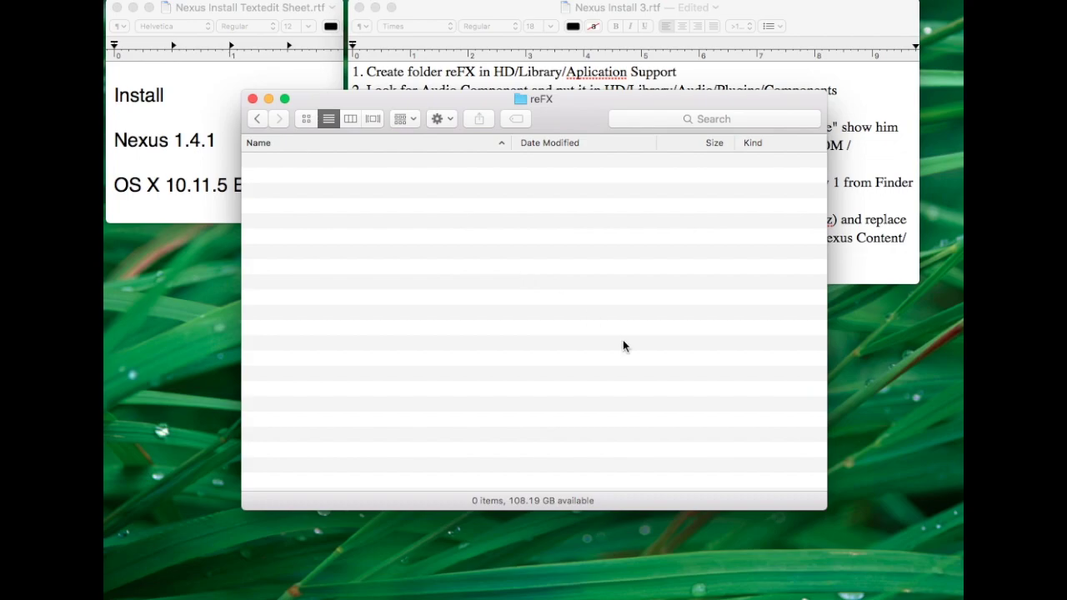
{"action": "left_click", "coordinate": [269, 99]}
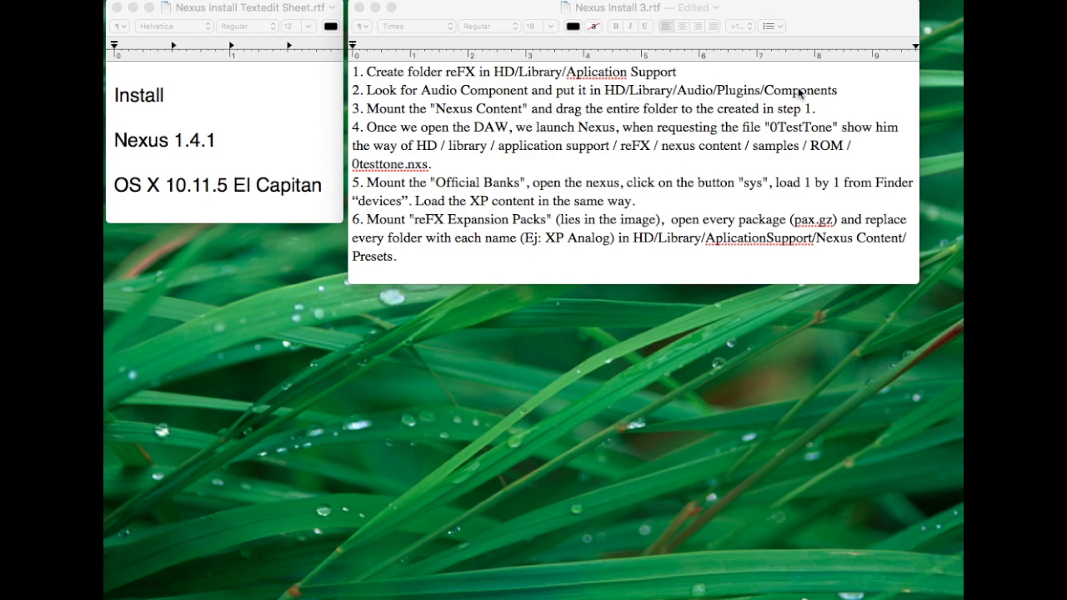
Restore the Components and Nexus ReFX windows and open the Nexus 1.4.1 Component folder
{"action": "mouse_move", "coordinate": [917, 593]}
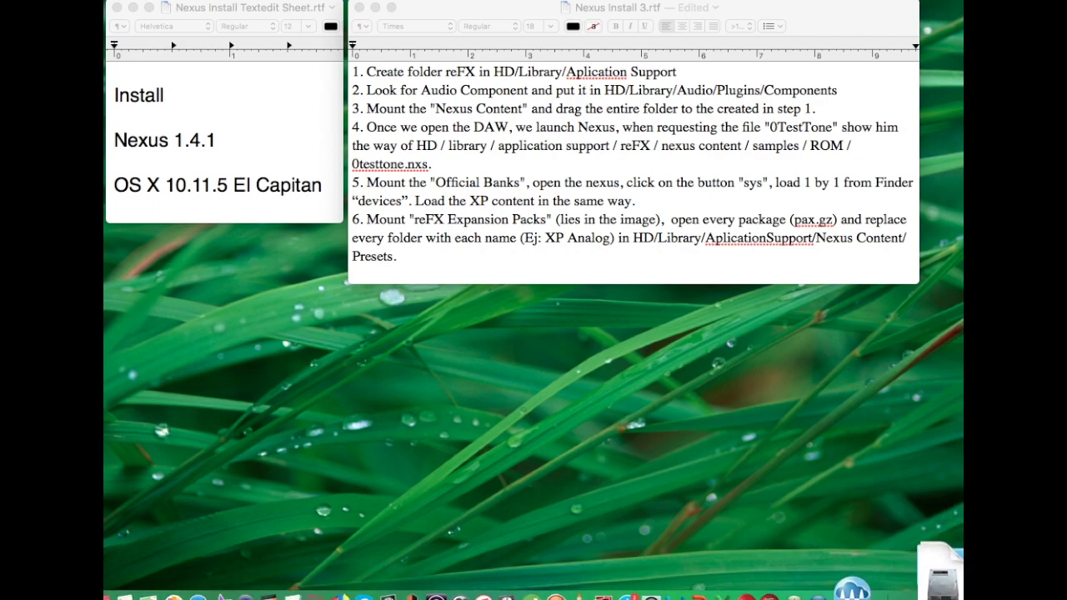
{"action": "left_click", "coordinate": [940, 575]}
{"action": "left_click_drag", "start_coordinate": [714, 189], "coordinate": [602, 118]}
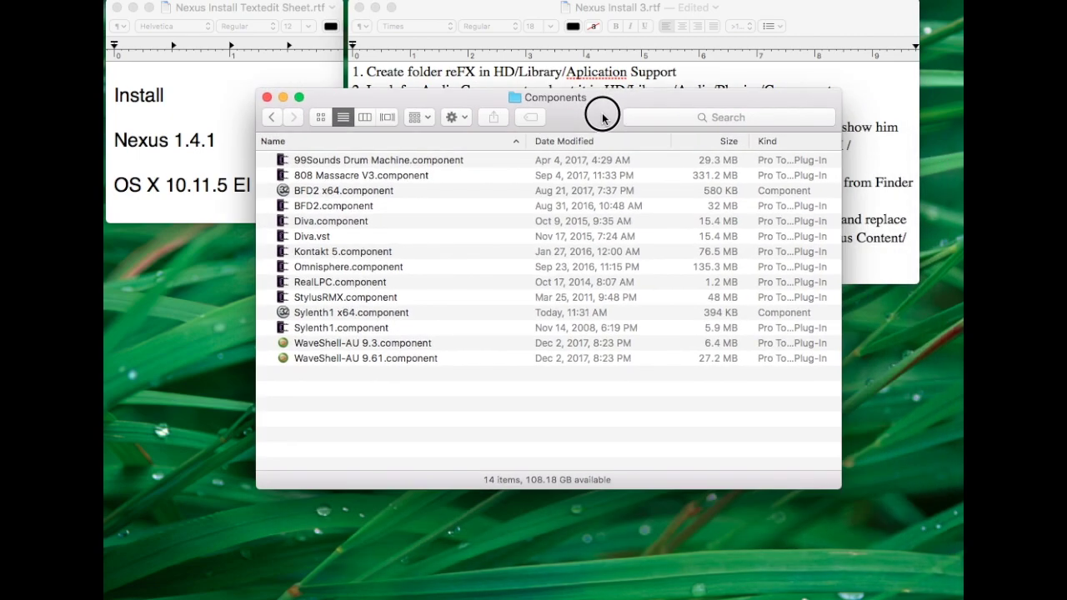
{"action": "mouse_move", "coordinate": [917, 594]}
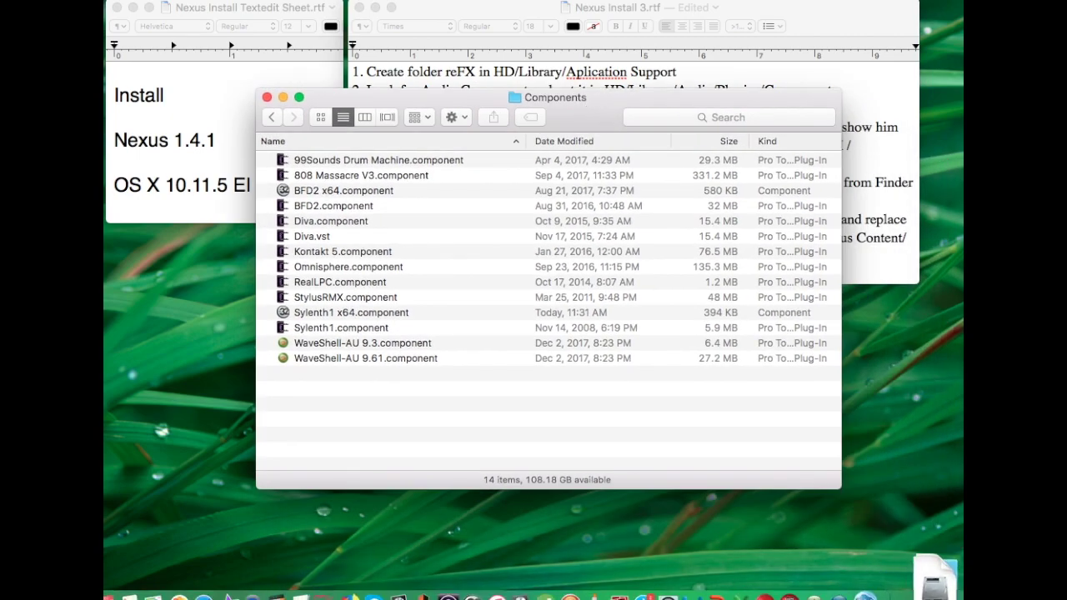
{"action": "left_click", "coordinate": [944, 577]}
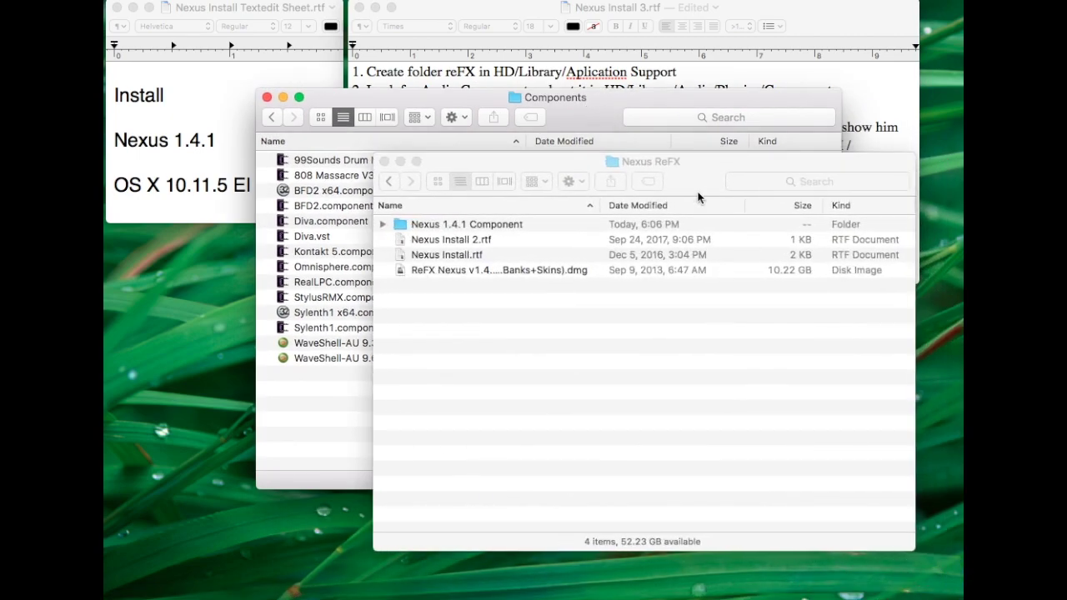
{"action": "double_click", "coordinate": [439, 226]}
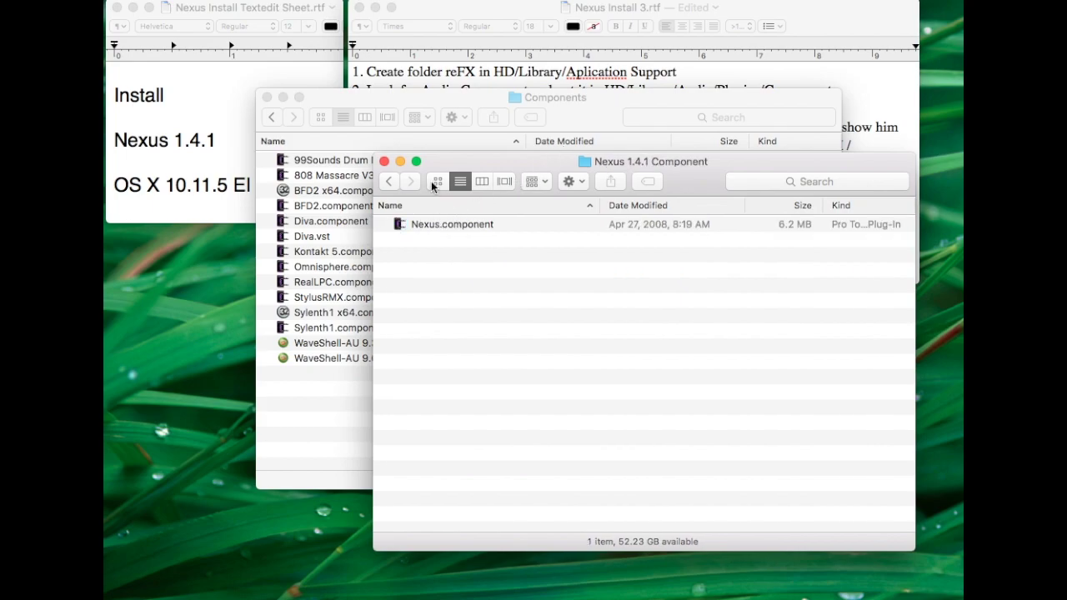
Copy Nexus.component into the Components folder and minimize both windows
{"action": "left_click_drag", "start_coordinate": [431, 162], "coordinate": [579, 274]}
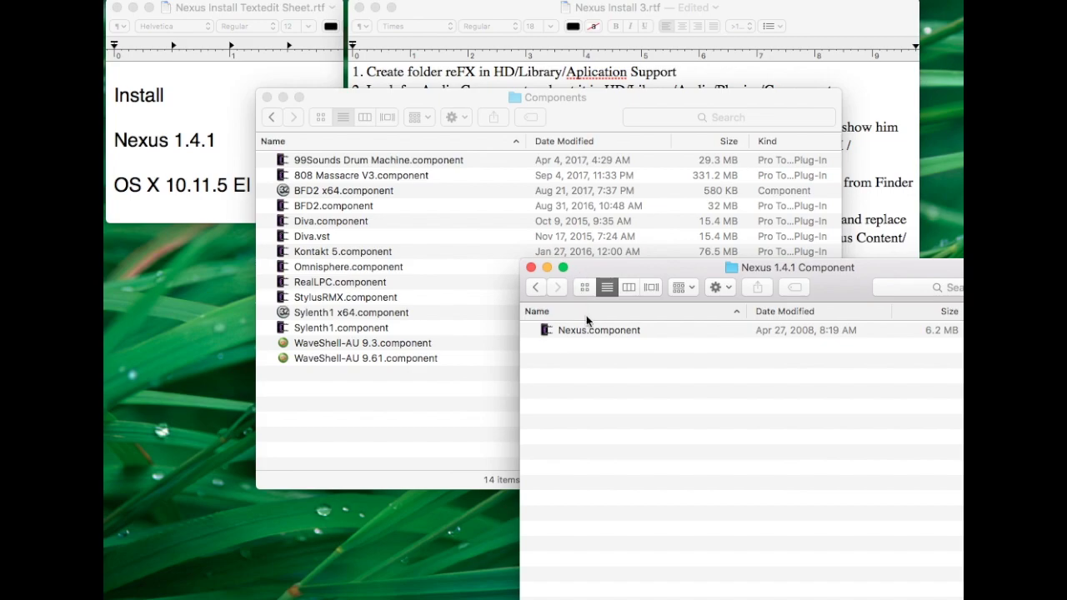
{"action": "left_click_drag", "start_coordinate": [591, 330], "coordinate": [416, 405]}
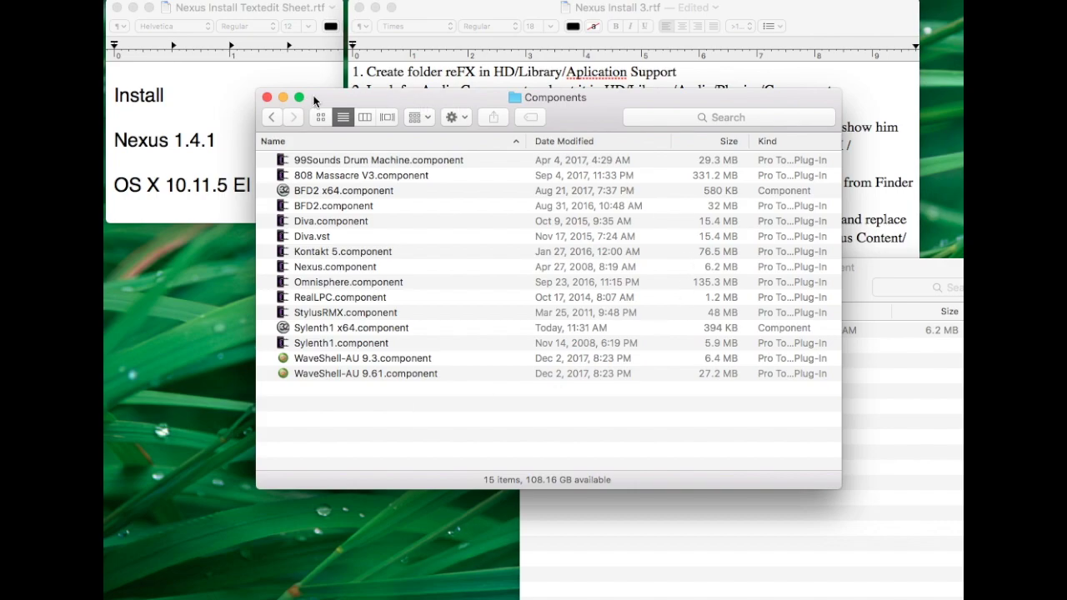
{"action": "left_click", "coordinate": [284, 97]}
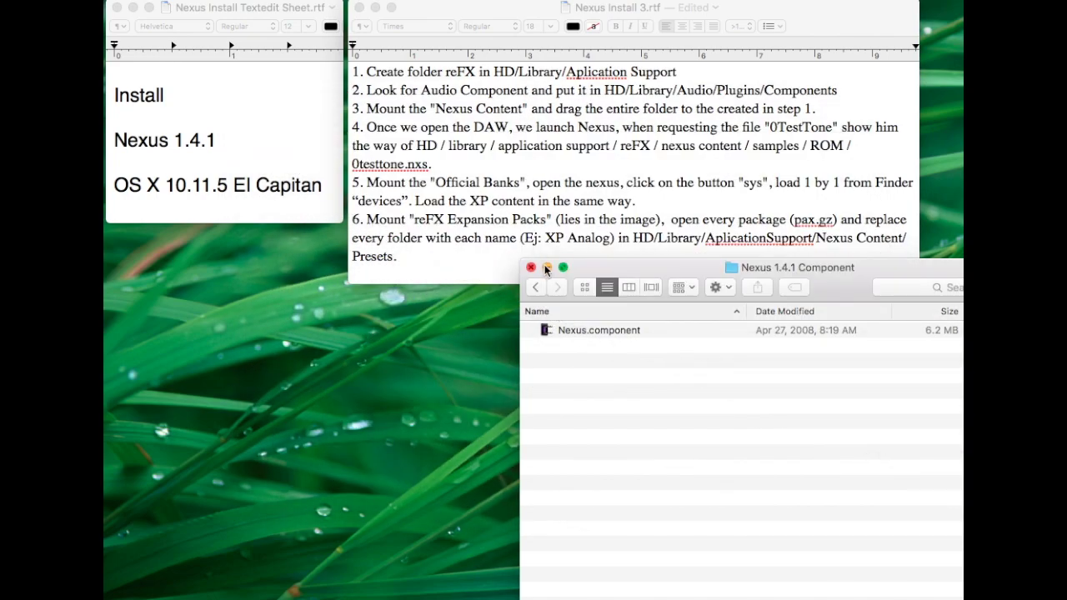
{"action": "left_click", "coordinate": [547, 269]}
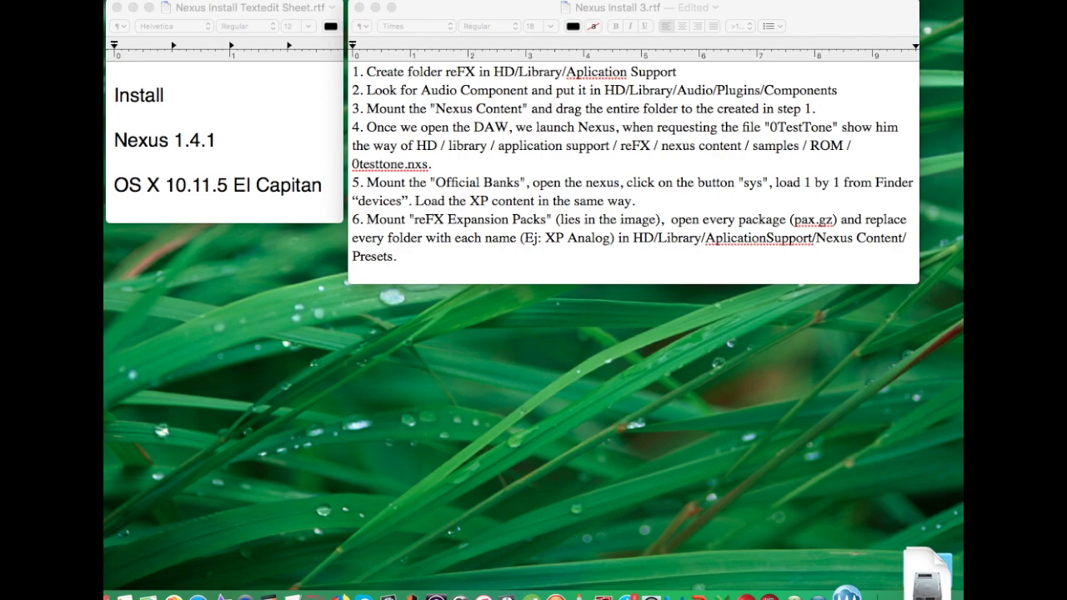
Check the reFX folder against Application Support using Back/Forward, then minimize it
{"action": "left_click", "coordinate": [927, 573]}
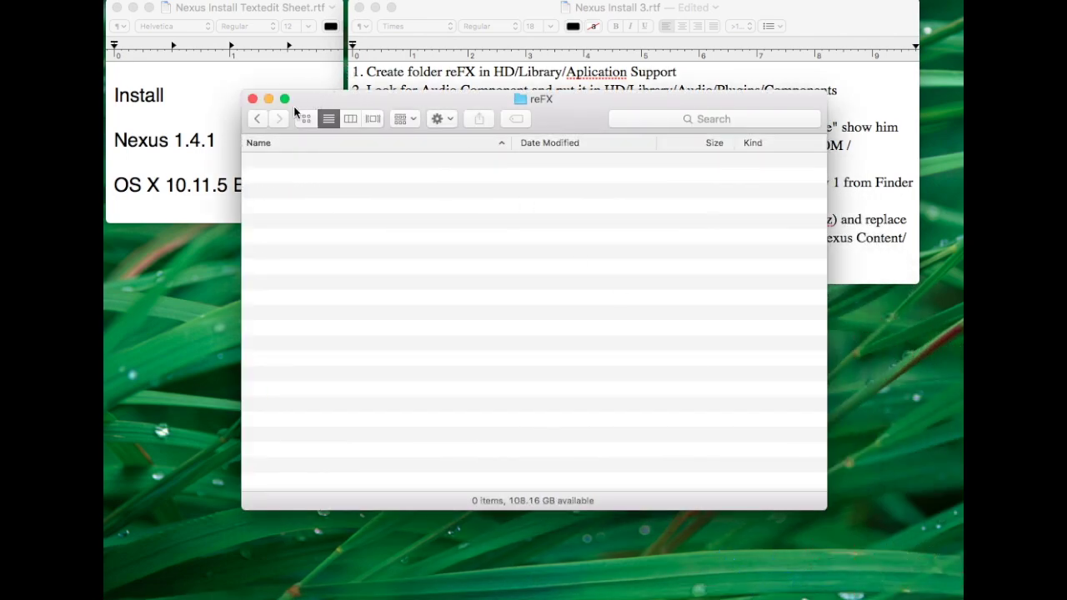
{"action": "left_click", "coordinate": [257, 118]}
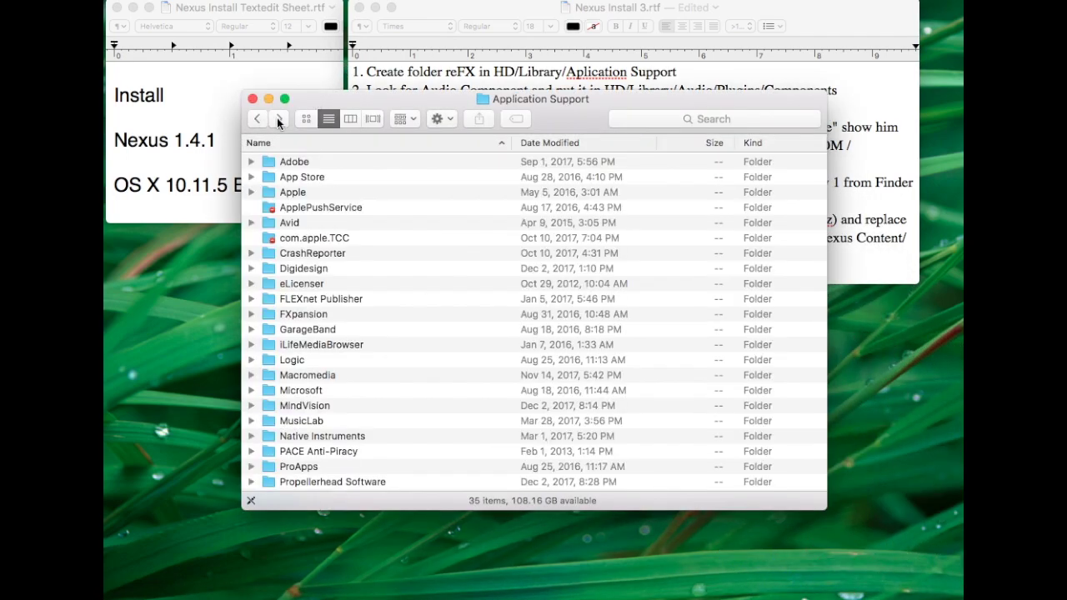
{"action": "left_click", "coordinate": [279, 118]}
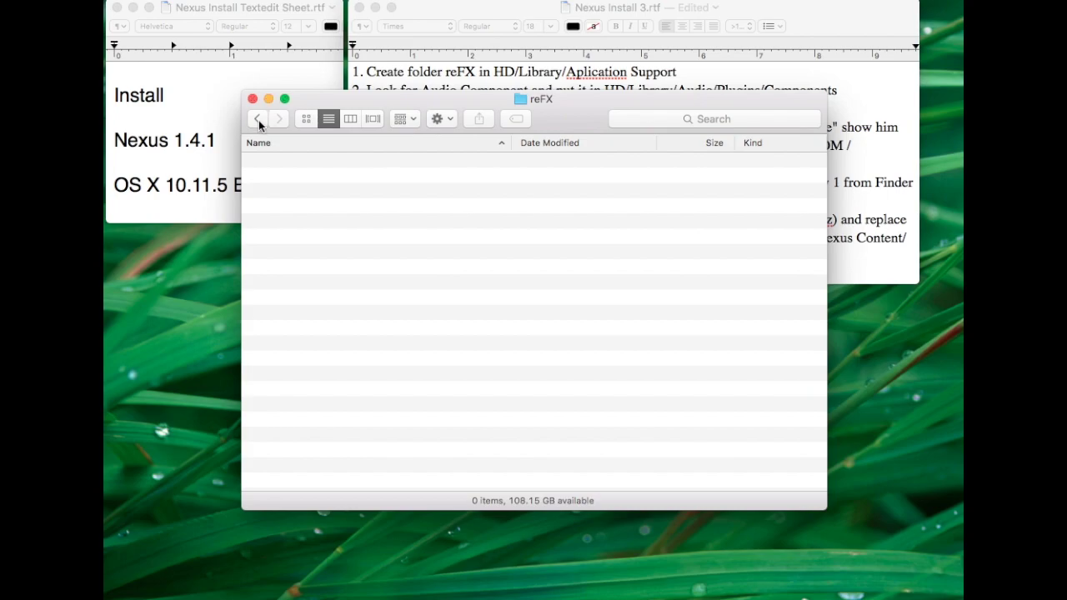
{"action": "left_click", "coordinate": [259, 118]}
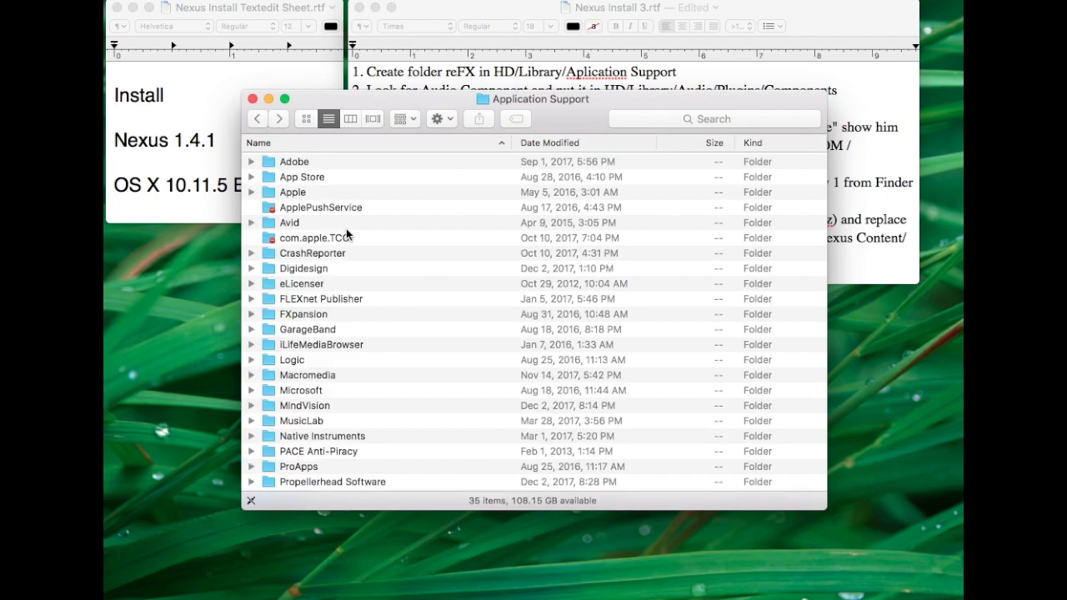
{"action": "left_click", "coordinate": [281, 119]}
{"action": "left_click", "coordinate": [270, 99]}
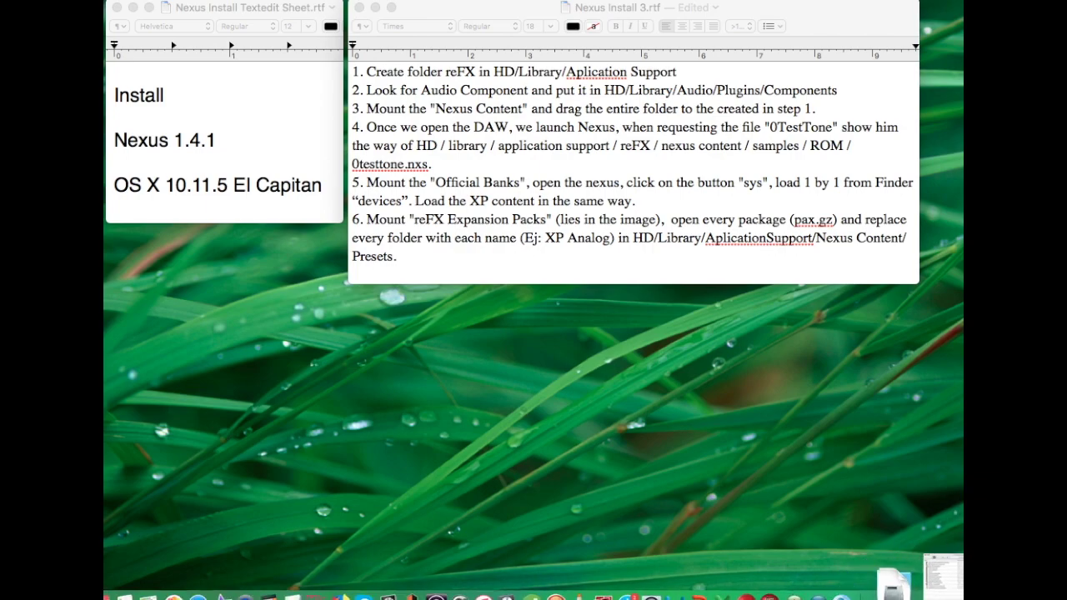
Return to the Nexus ReFX folder and select the ReFX Nexus disk image
{"action": "left_click", "coordinate": [945, 575]}
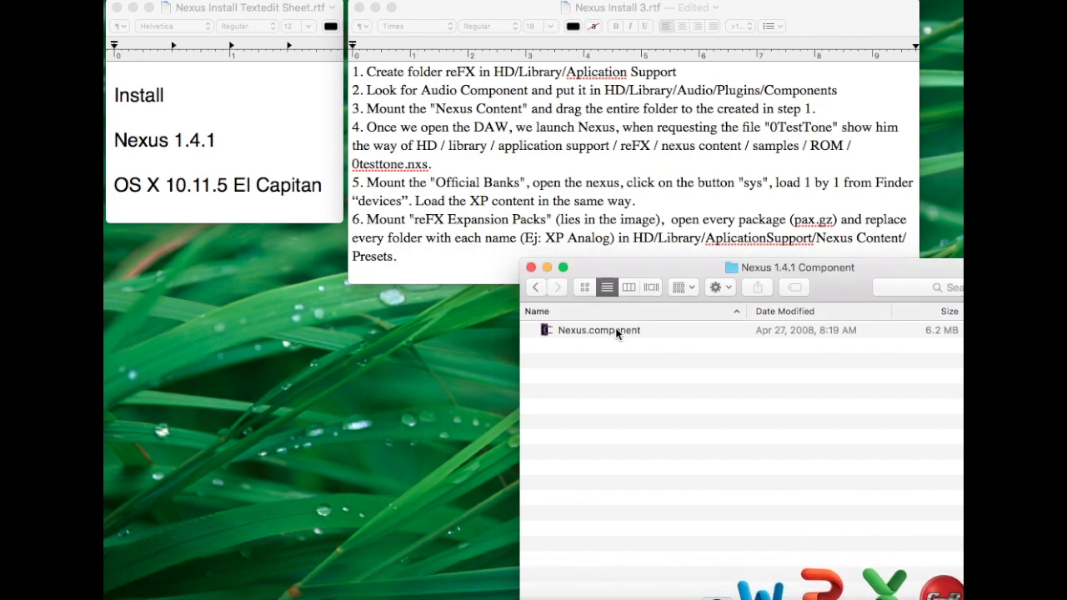
{"action": "left_click", "coordinate": [536, 288]}
{"action": "left_click", "coordinate": [661, 331]}
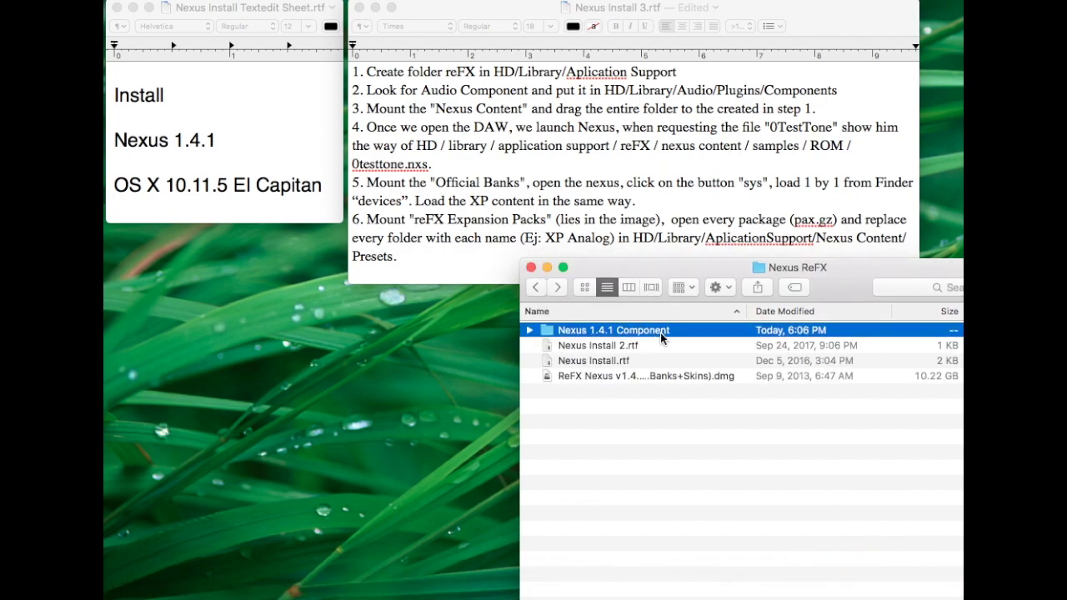
{"action": "double_click", "coordinate": [658, 332]}
{"action": "left_click", "coordinate": [536, 288]}
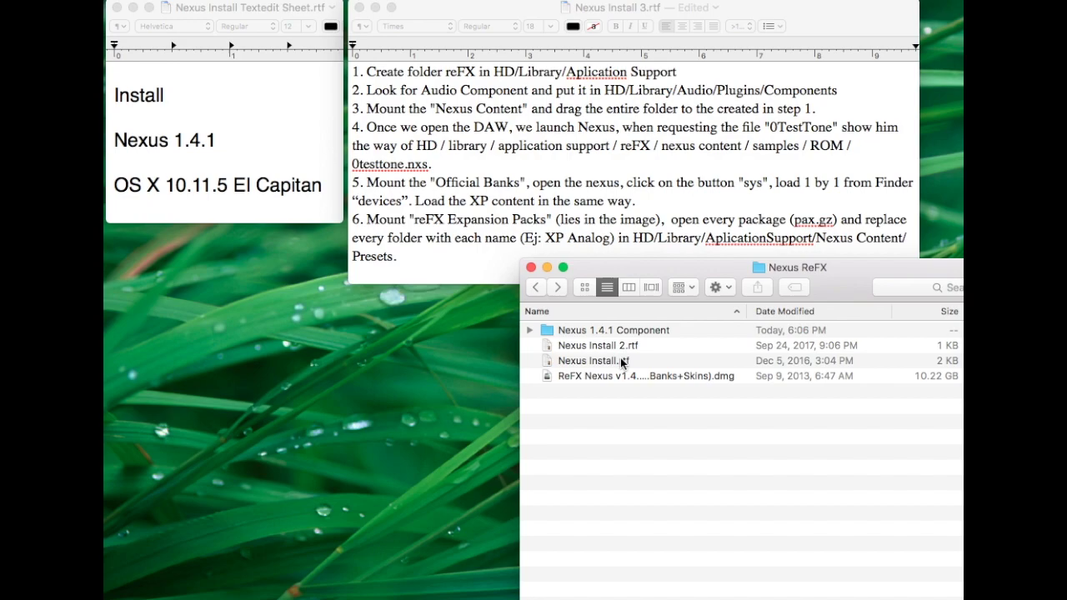
{"action": "left_click", "coordinate": [635, 377]}
Mount the ReFX Nexus disk image and the Nexus Content image inside it
{"action": "double_click", "coordinate": [635, 376]}
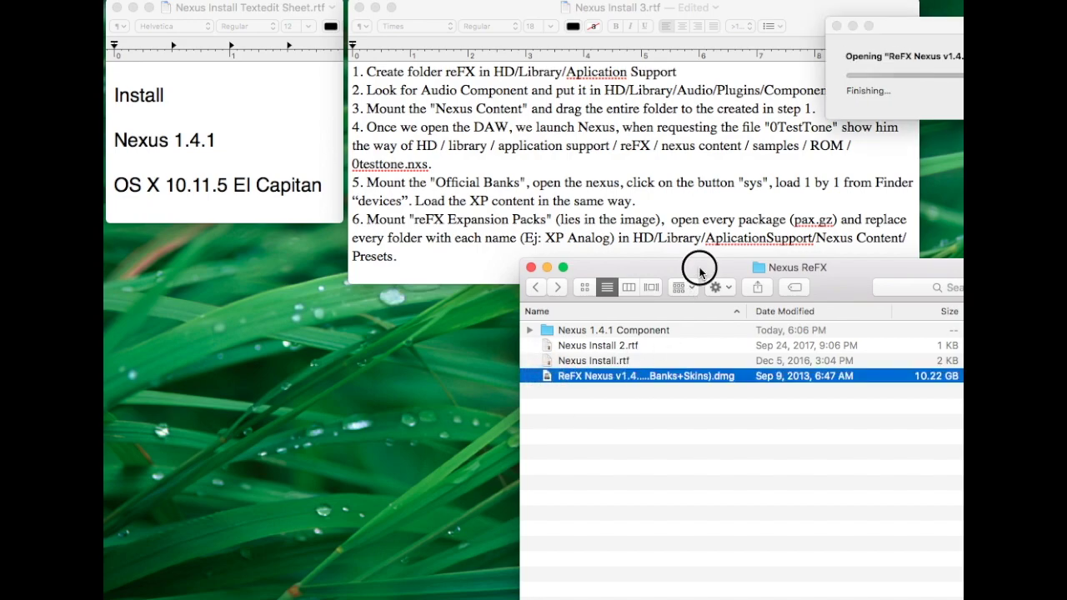
{"action": "left_click_drag", "start_coordinate": [699, 268], "coordinate": [281, 409]}
{"action": "left_click_drag", "start_coordinate": [524, 18], "coordinate": [542, 213]}
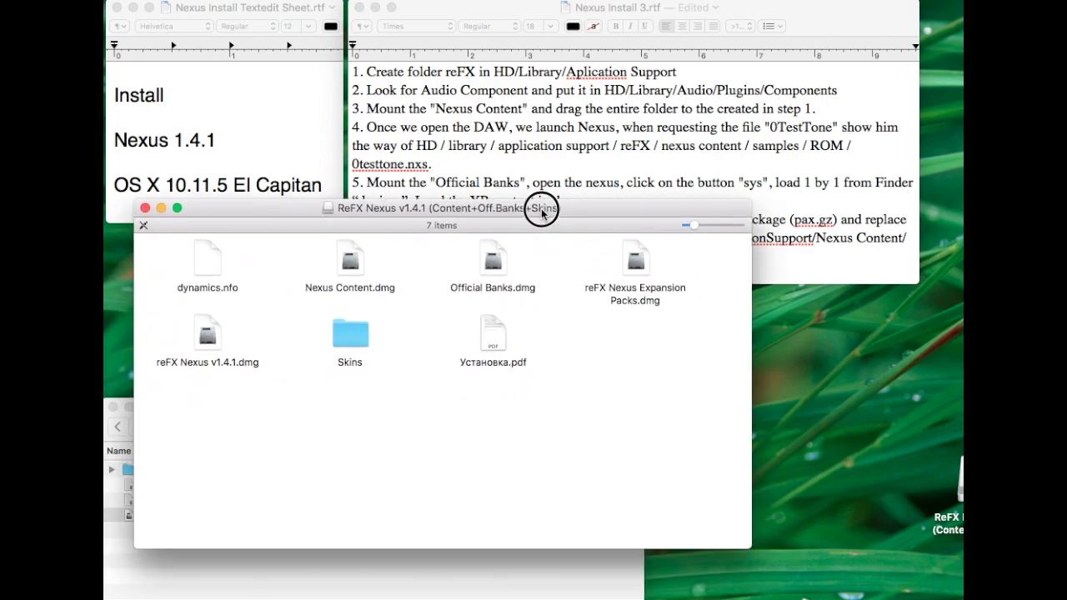
{"action": "double_click", "coordinate": [352, 253]}
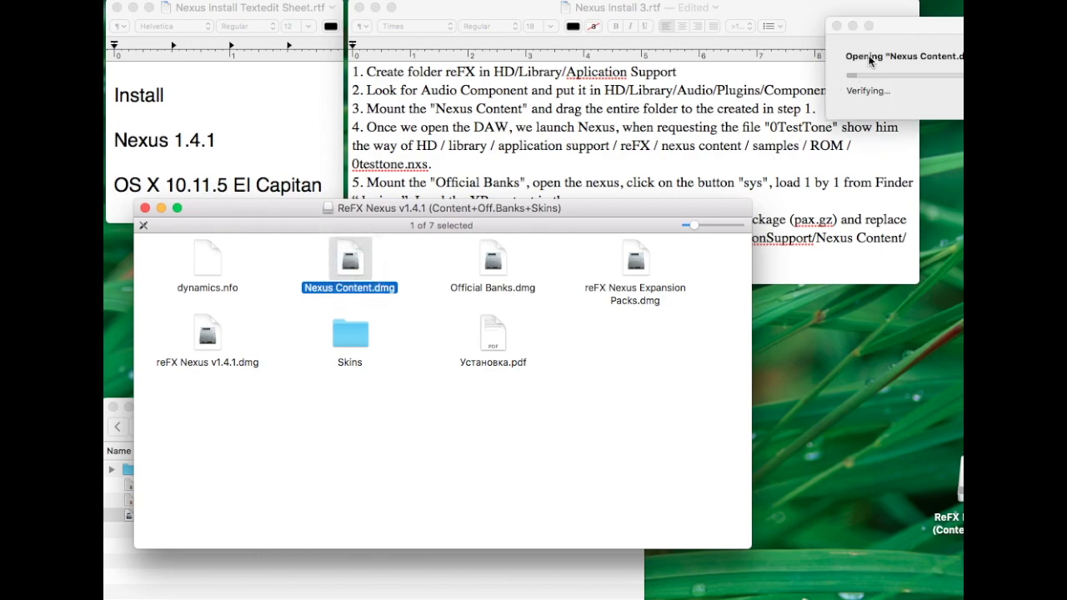
{"action": "left_click_drag", "start_coordinate": [909, 35], "coordinate": [468, 90]}
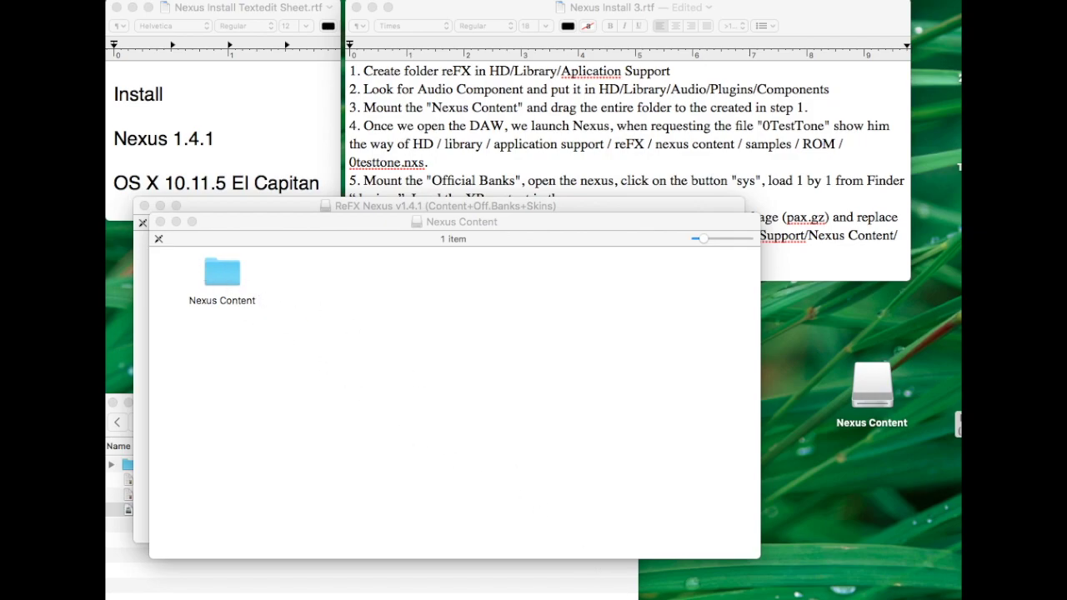
Copy the Nexus Content folder into the reFX folder
{"action": "mouse_move", "coordinate": [934, 594]}
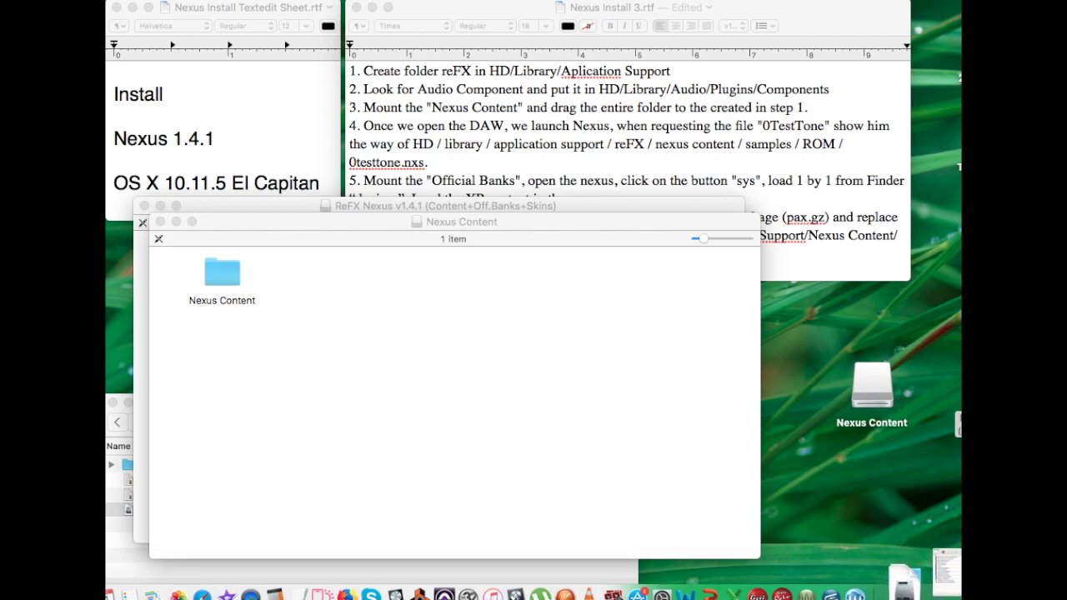
{"action": "left_click_drag", "start_coordinate": [420, 99], "coordinate": [503, 279]}
{"action": "left_click_drag", "start_coordinate": [222, 281], "coordinate": [436, 363]}
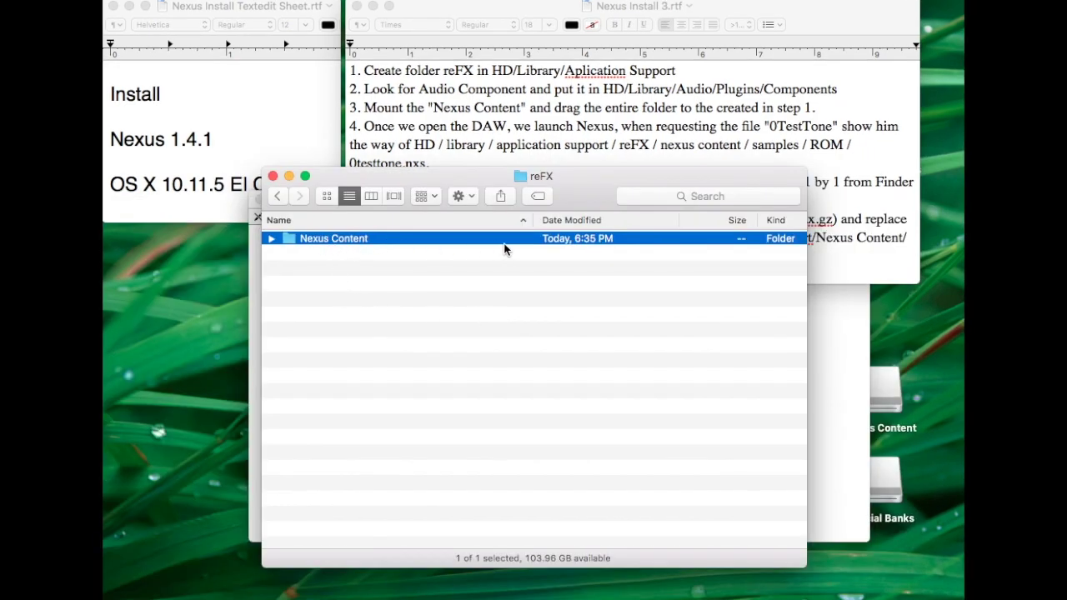
View the Nexus Install 3 notes, then switch to Logic's Nexus project with Inst 1
{"action": "left_click", "coordinate": [527, 129]}
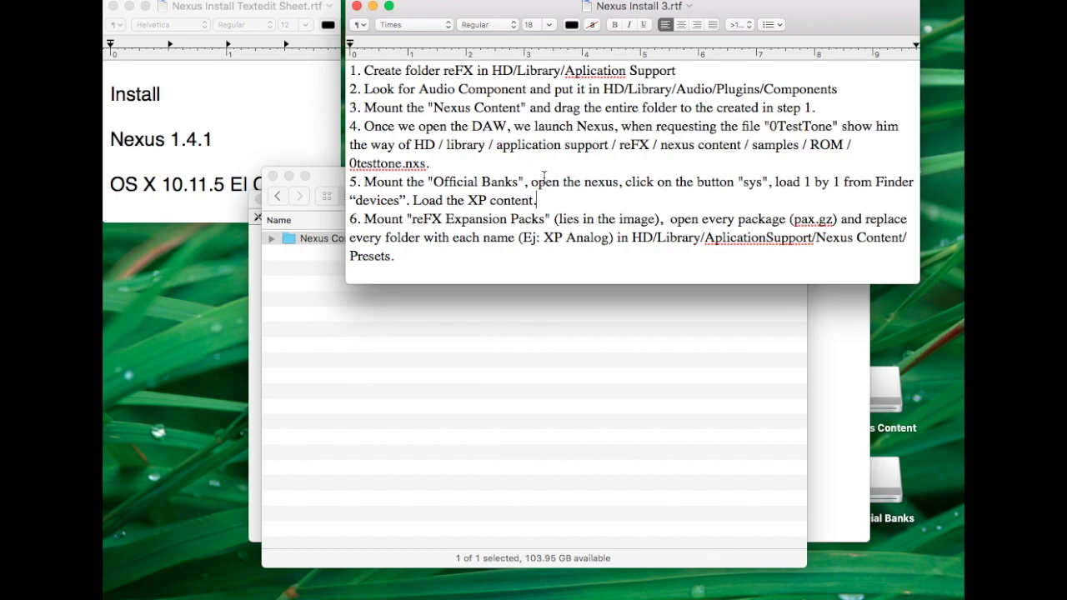
{"action": "mouse_move", "coordinate": [881, 594]}
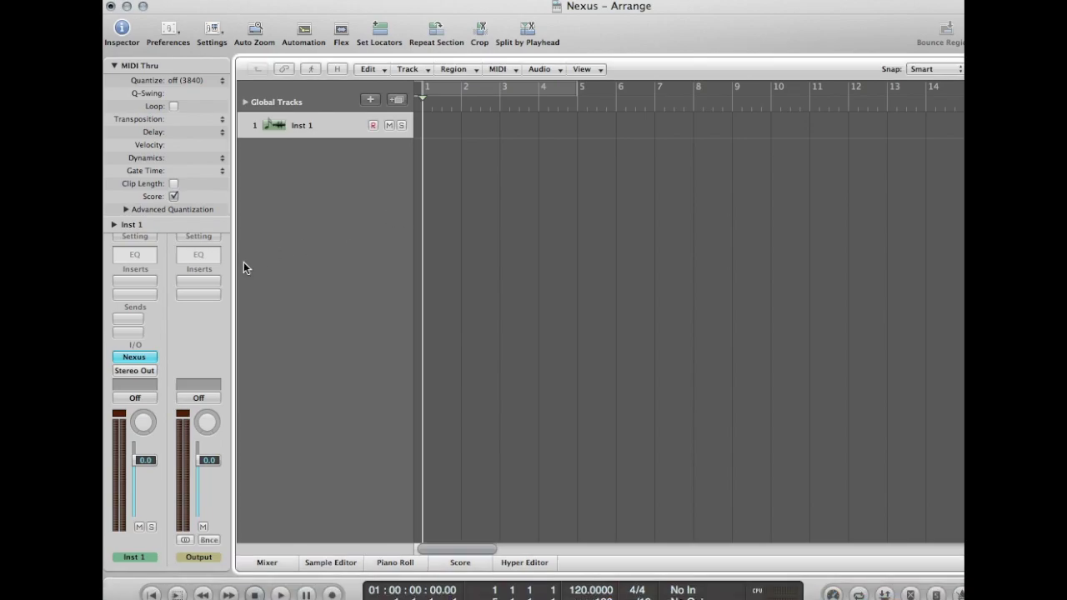
Review Nexus's preset categories on Inst 1, then minimize Logic and close the plugin
{"action": "left_click", "coordinate": [142, 357]}
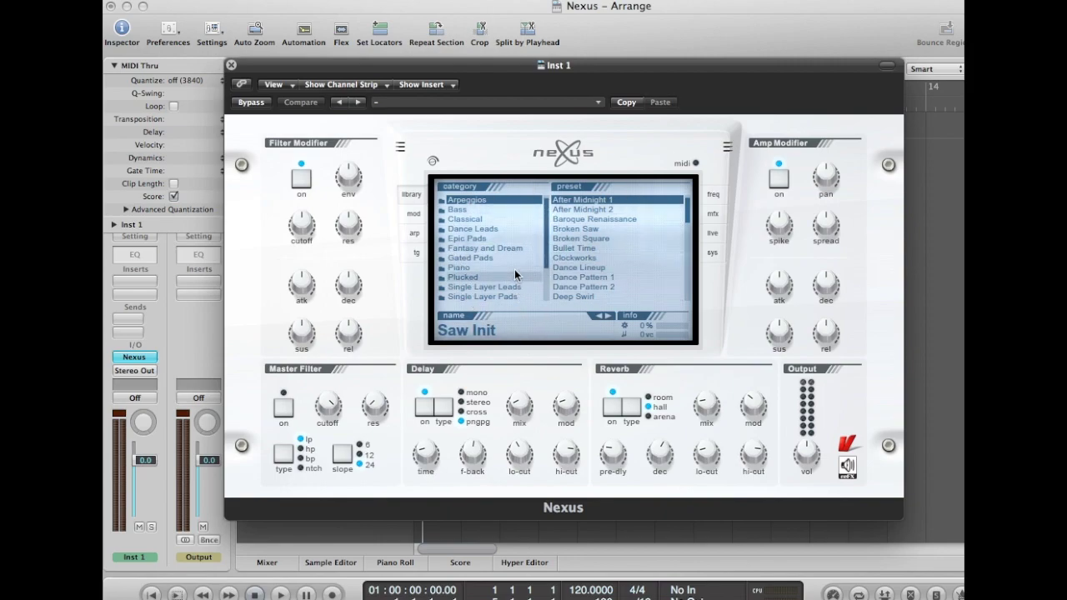
{"action": "mouse_move", "coordinate": [549, 228]}
{"action": "left_mouse_down"}
{"action": "mouse_move", "coordinate": [550, 271]}
{"action": "mouse_move", "coordinate": [543, 203]}
{"action": "mouse_move", "coordinate": [547, 215]}
{"action": "left_mouse_up"}
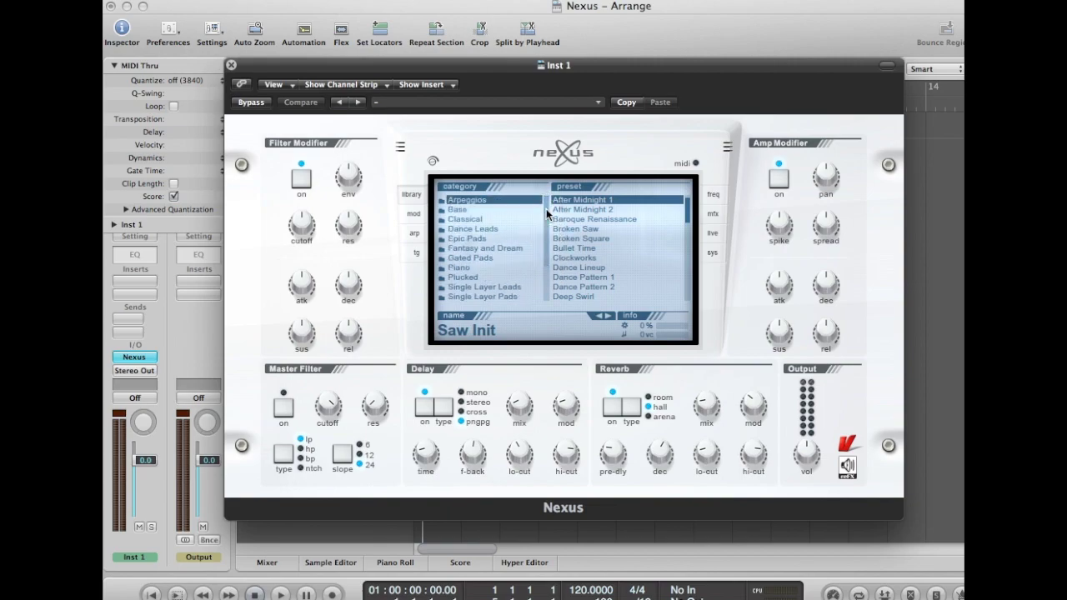
{"action": "left_click", "coordinate": [126, 6]}
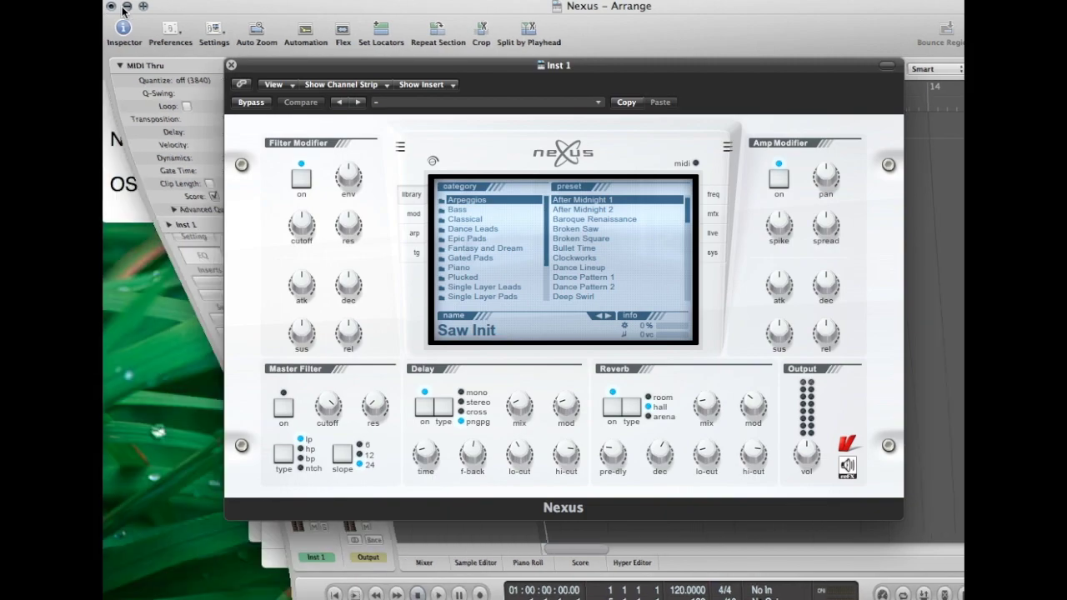
{"action": "left_click", "coordinate": [231, 64]}
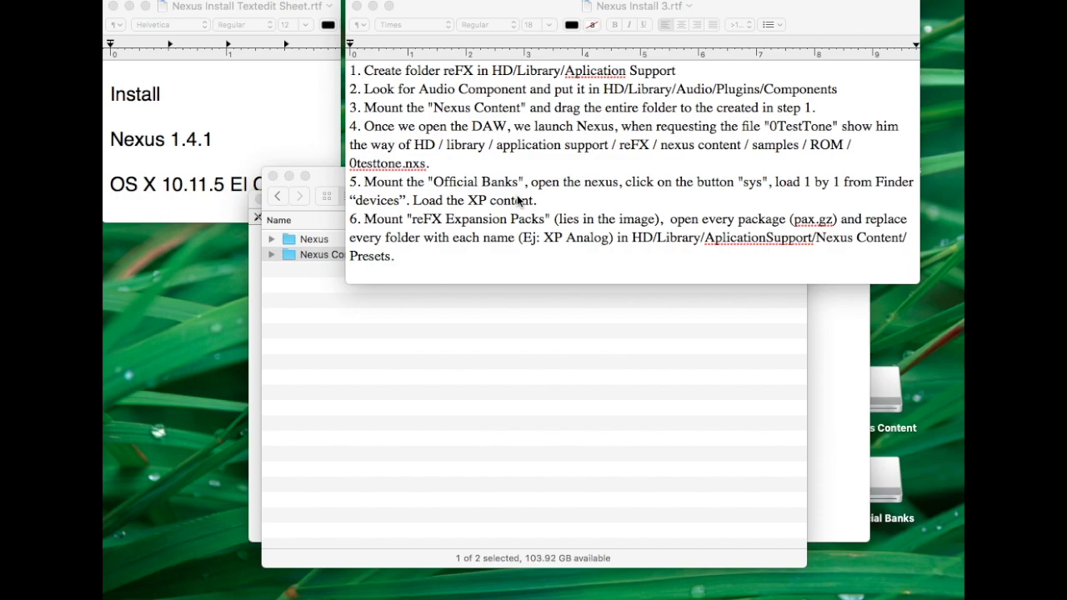
Select the Official Banks drive on the desktop and bring up the Nexus ReFX folder
{"action": "mouse_move", "coordinate": [697, 595]}
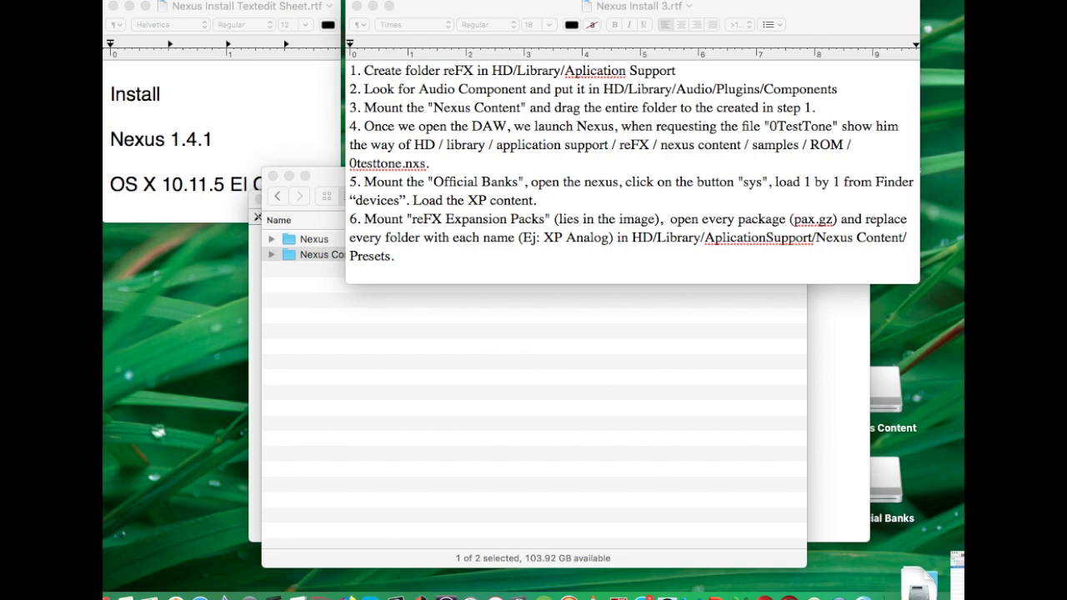
{"action": "left_click", "coordinate": [916, 479]}
{"action": "left_click_drag", "start_coordinate": [916, 479], "coordinate": [930, 480]}
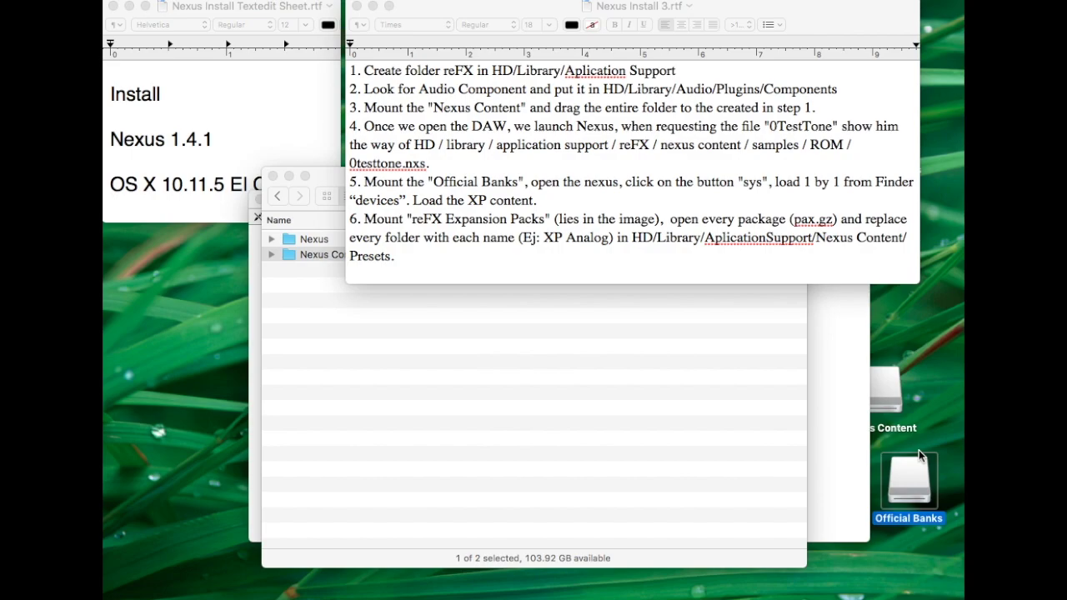
{"action": "left_click_drag", "start_coordinate": [935, 424], "coordinate": [931, 495]}
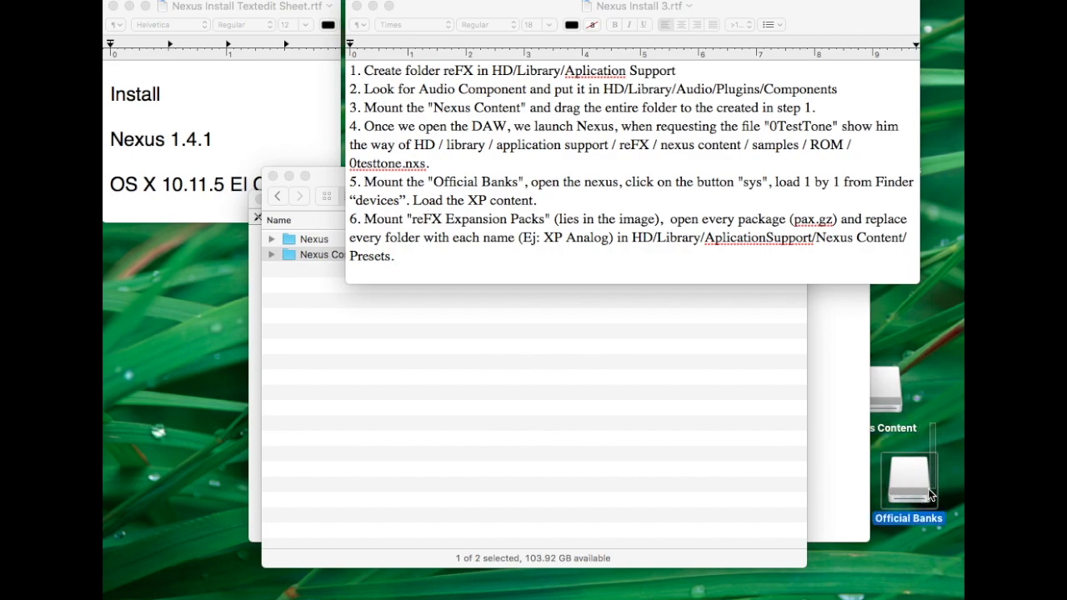
{"action": "mouse_move", "coordinate": [938, 596]}
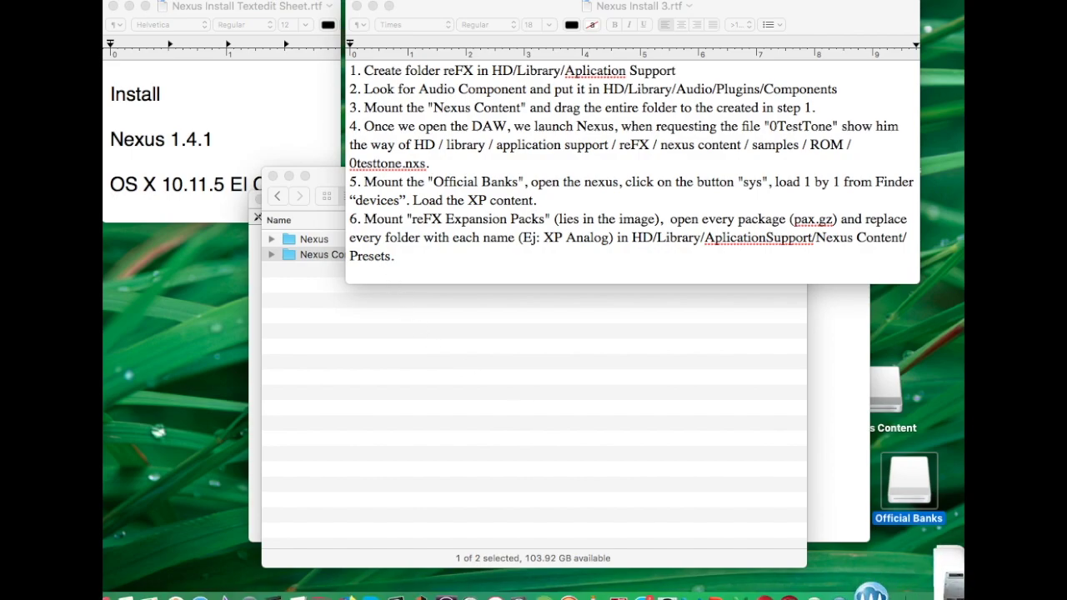
{"action": "left_click", "coordinate": [871, 592]}
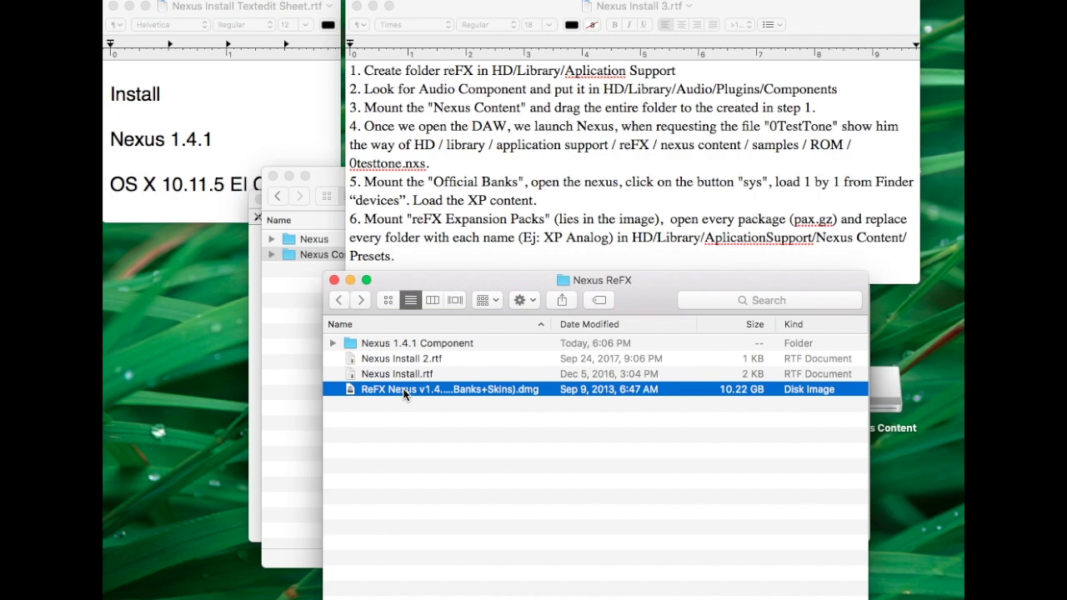
Mount the ReFX Nexus v1.4.1 image and its Official Banks image, then show the install notes
{"action": "double_click", "coordinate": [403, 394]}
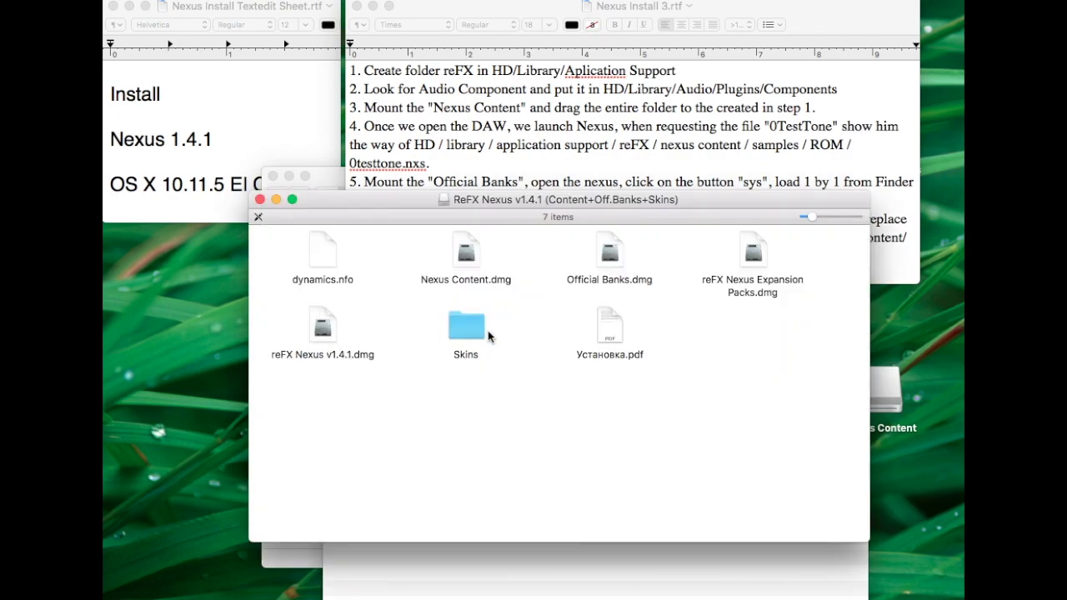
{"action": "left_click", "coordinate": [613, 260]}
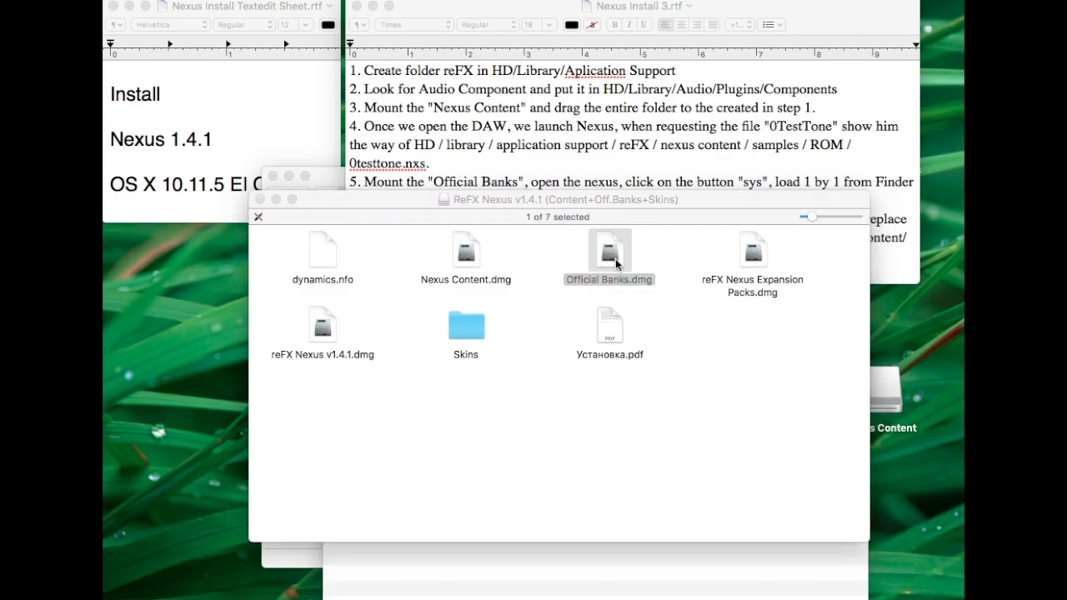
{"action": "double_click", "coordinate": [615, 259]}
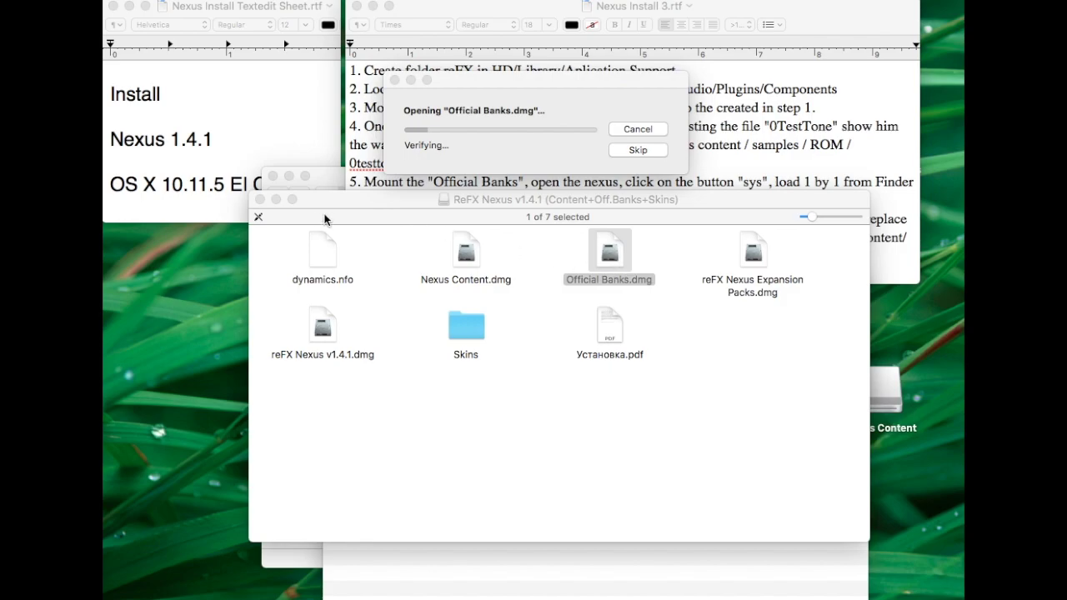
{"action": "left_click_drag", "start_coordinate": [308, 203], "coordinate": [138, 524]}
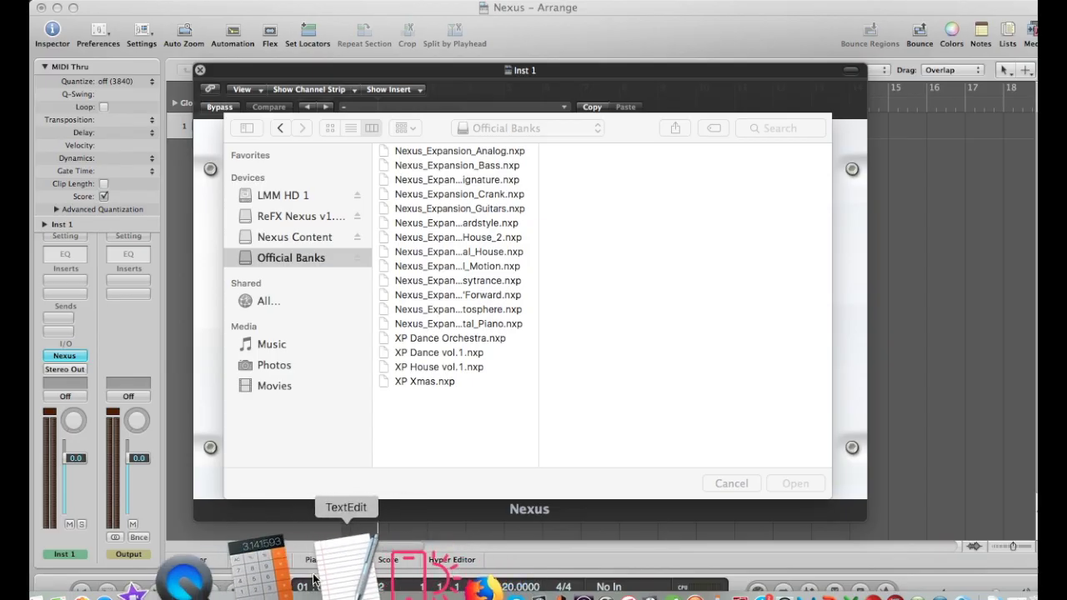
{"action": "left_click", "coordinate": [314, 578]}
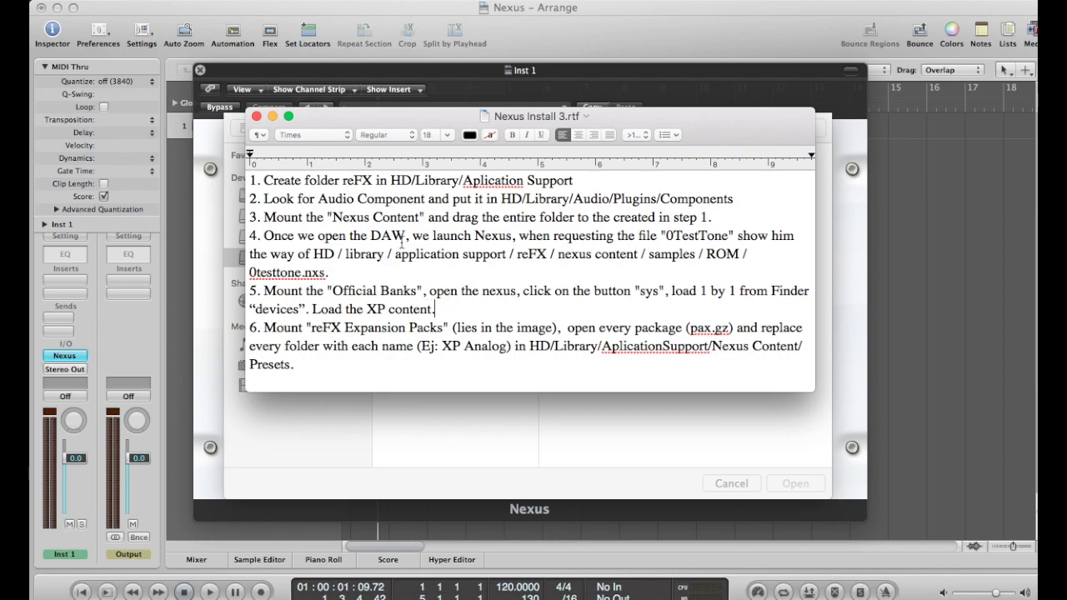
Arrange the windows and browse the expansion files on Official Banks in the Open dialog
{"action": "left_click_drag", "start_coordinate": [342, 124], "coordinate": [287, 568]}
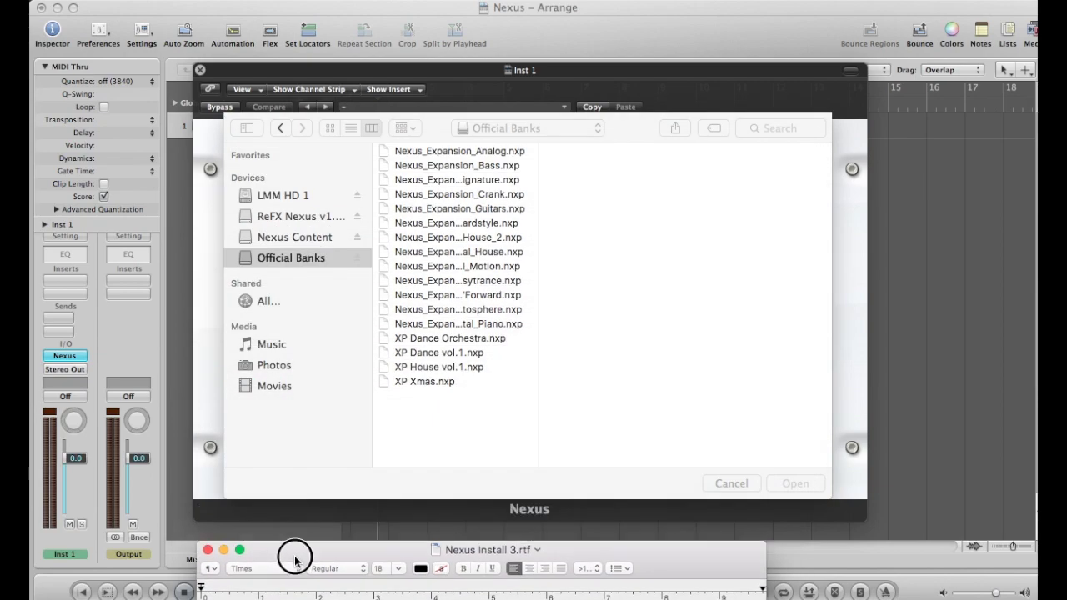
{"action": "left_click_drag", "start_coordinate": [626, 131], "coordinate": [597, 482]}
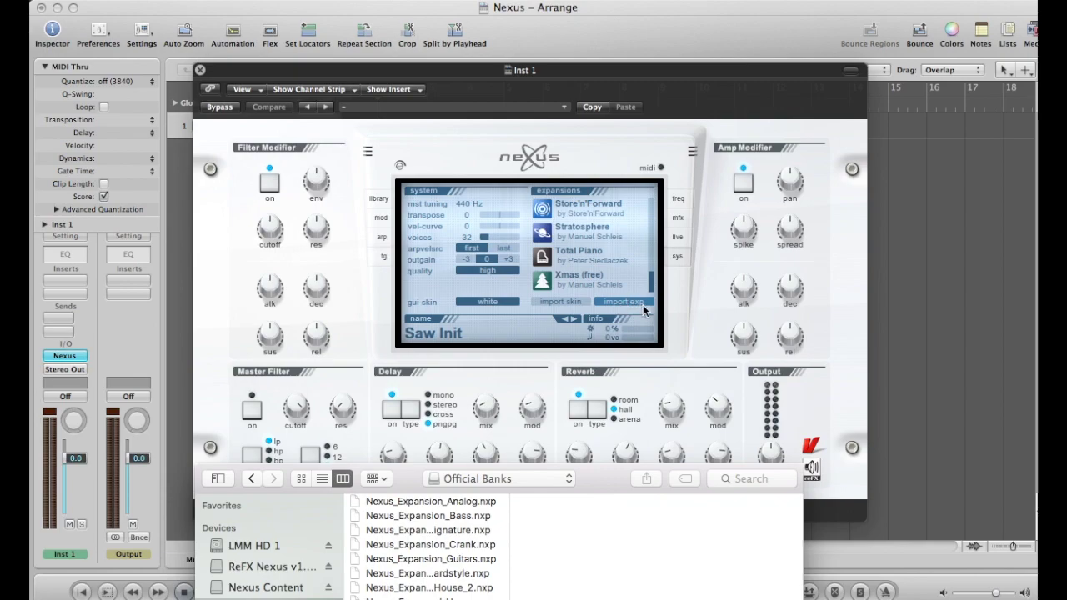
{"action": "left_click", "coordinate": [607, 478]}
{"action": "left_click_drag", "start_coordinate": [607, 478], "coordinate": [611, 113]}
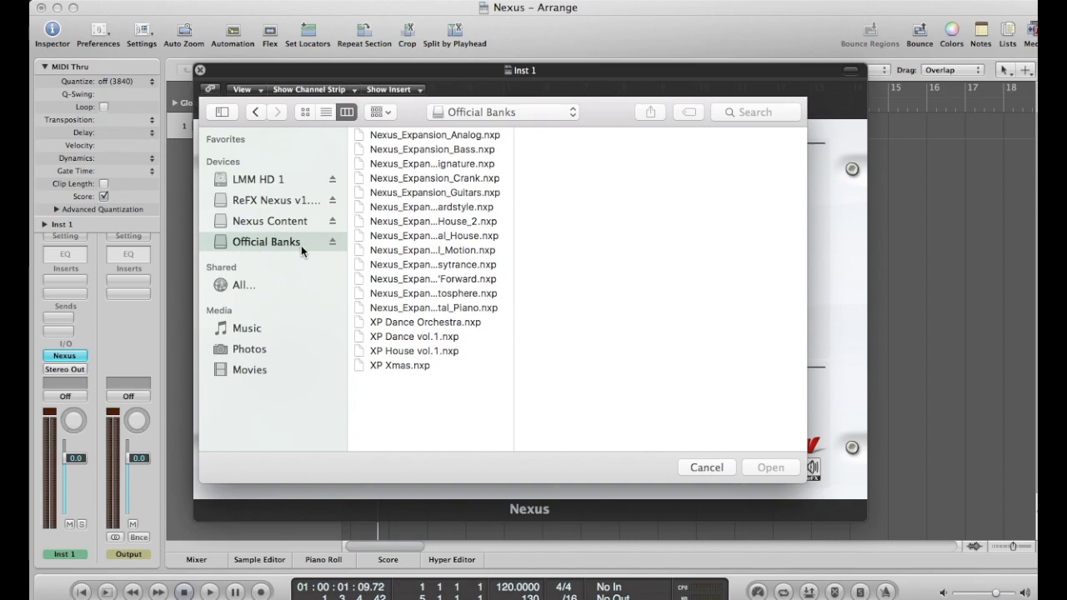
{"action": "left_click", "coordinate": [453, 137]}
{"action": "left_click", "coordinate": [486, 152]}
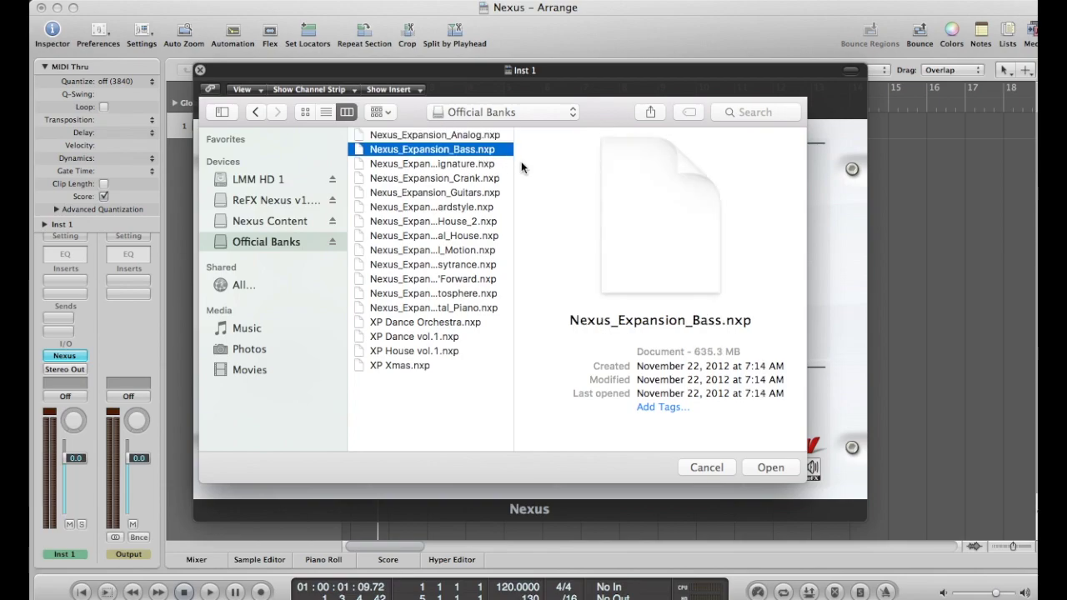
{"action": "left_click", "coordinate": [472, 165]}
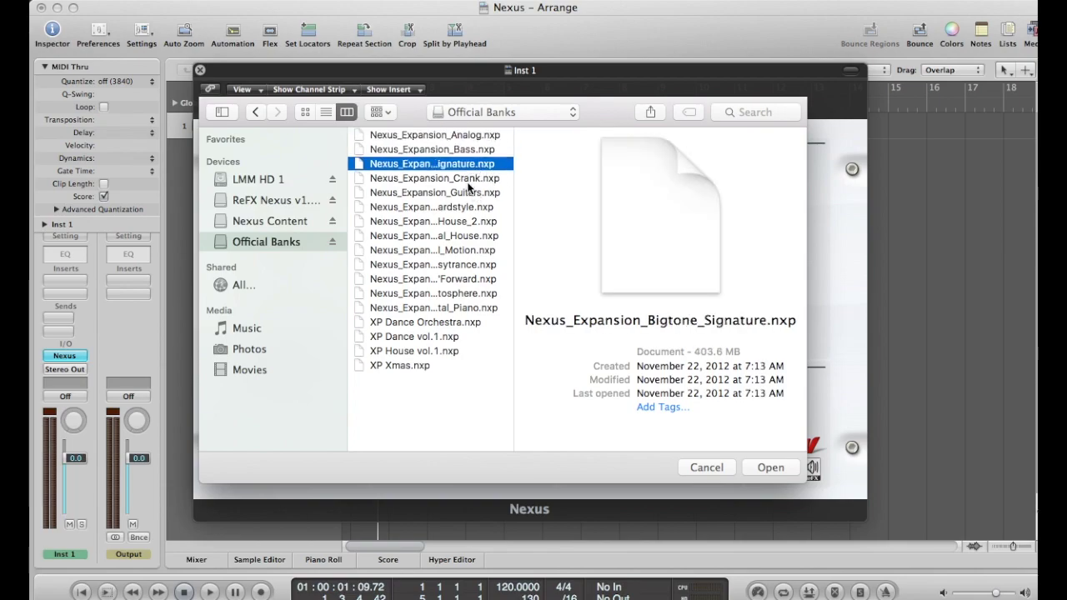
{"action": "mouse_move", "coordinate": [469, 183]}
{"action": "left_mouse_down"}
{"action": "mouse_move", "coordinate": [461, 190]}
{"action": "mouse_move", "coordinate": [475, 177]}
{"action": "left_mouse_up"}
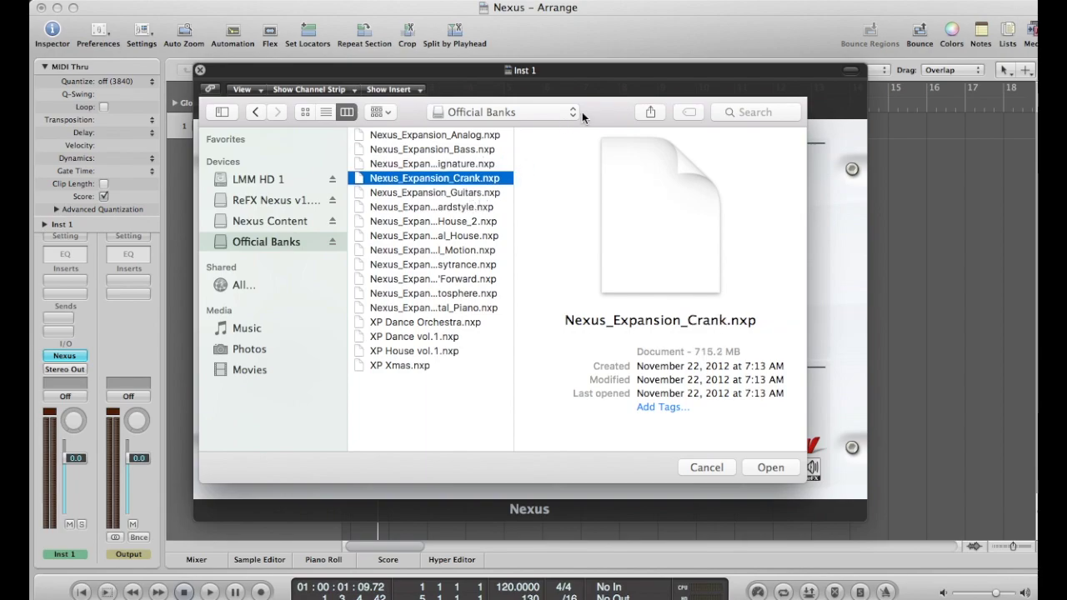
Choose Nexus_Expansion_Analog.nxp and open it to import into Nexus
{"action": "left_click_drag", "start_coordinate": [605, 112], "coordinate": [554, 354]}
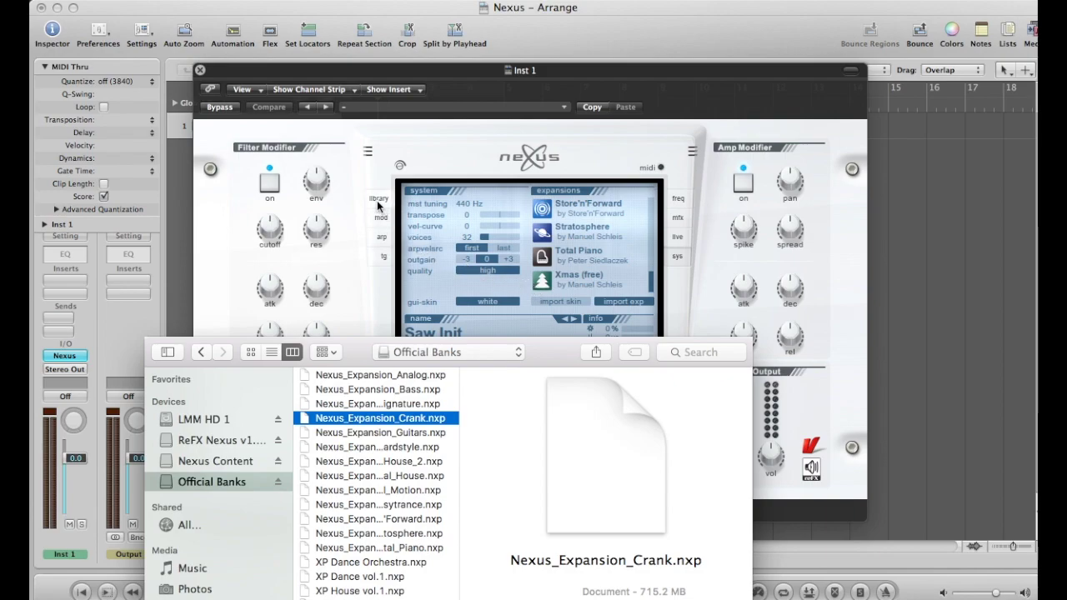
{"action": "left_click_drag", "start_coordinate": [547, 357], "coordinate": [611, 97]}
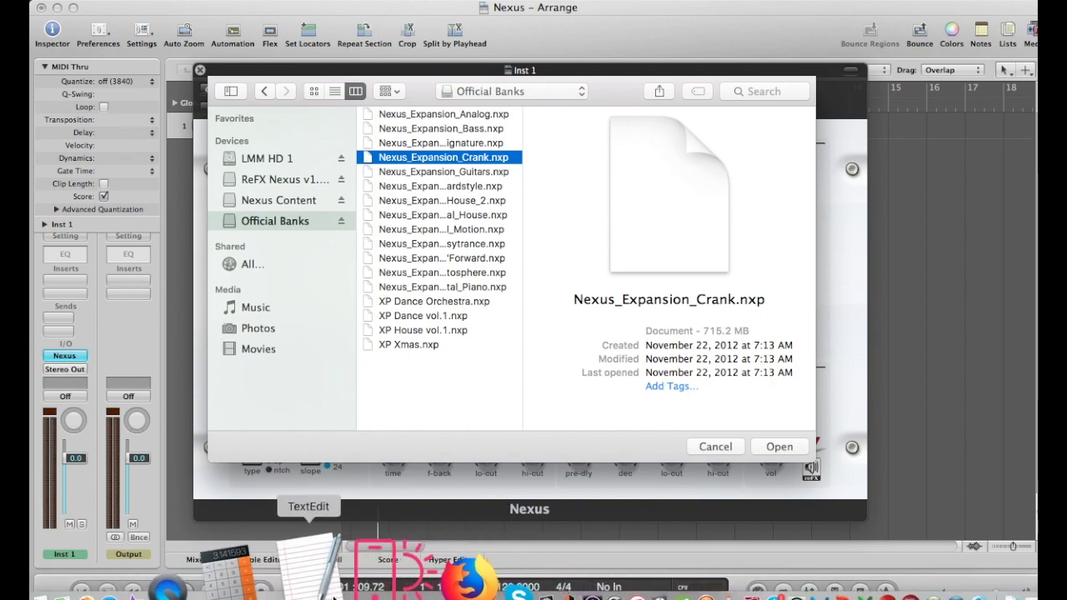
{"action": "left_click", "coordinate": [474, 172]}
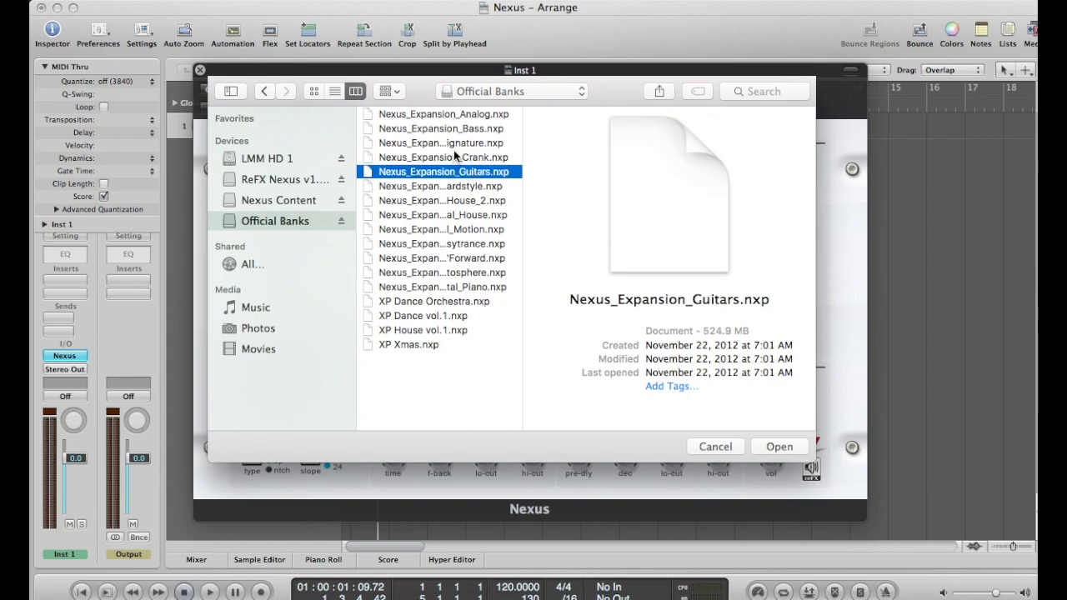
{"action": "left_click", "coordinate": [456, 115]}
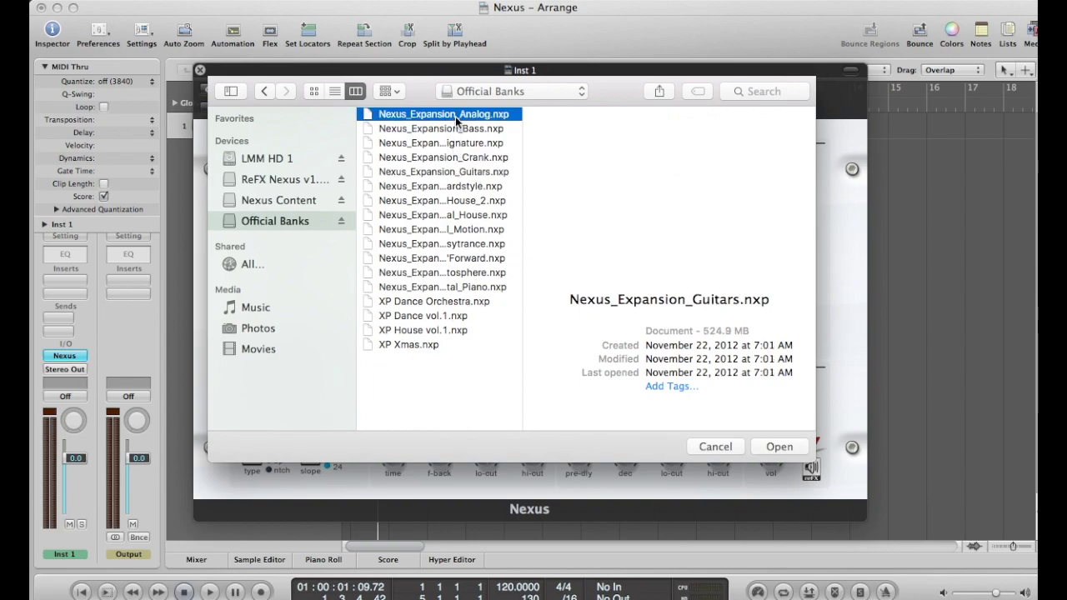
{"action": "left_click", "coordinate": [770, 447]}
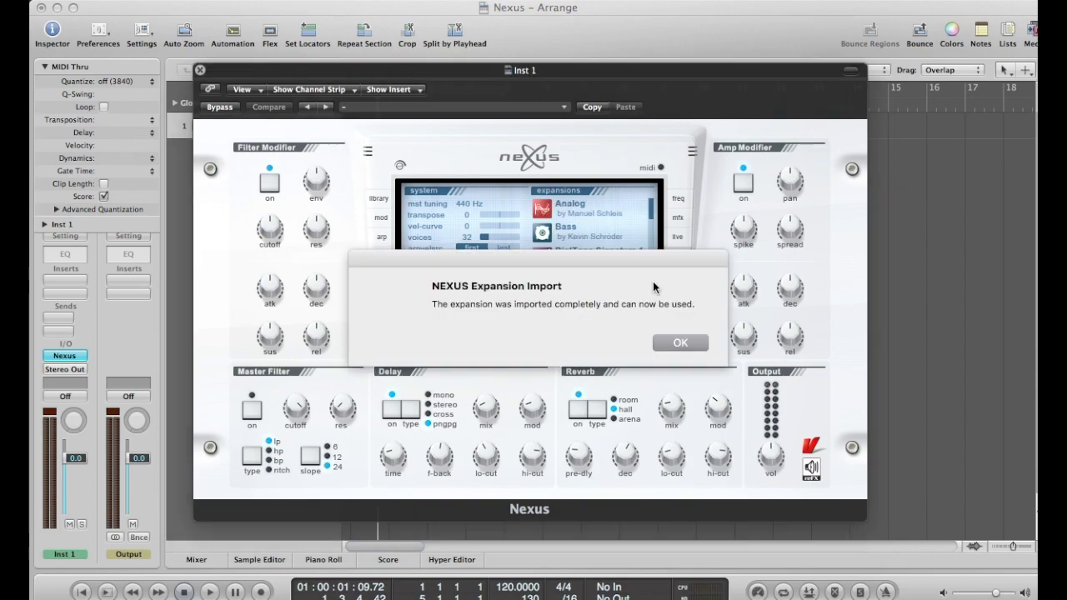
Confirm the Analog expansion import and check Nexus's expansions list
{"action": "left_click", "coordinate": [677, 344]}
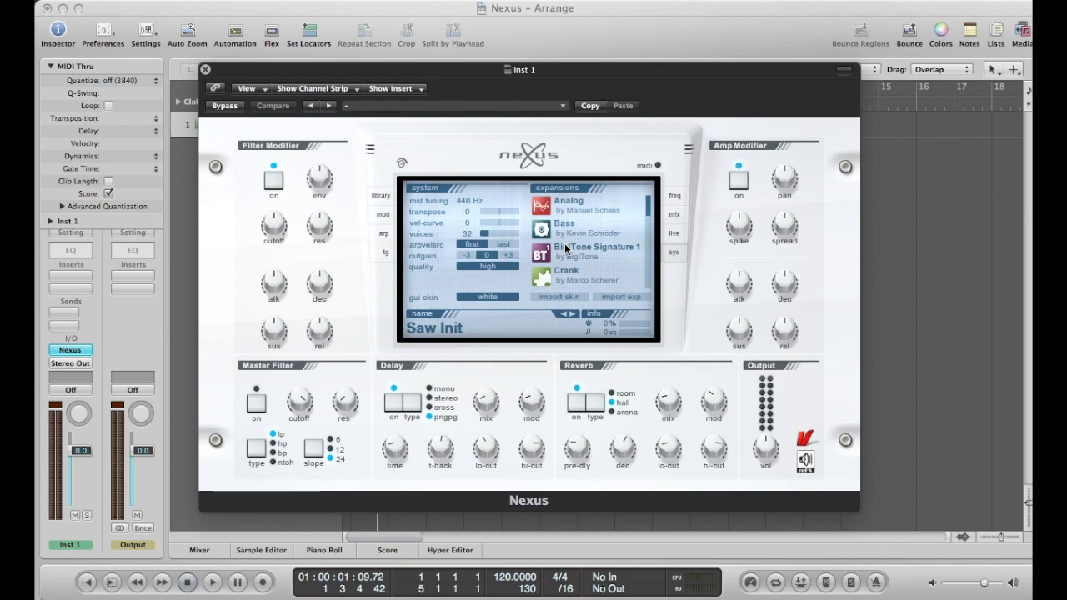
{"action": "mouse_move", "coordinate": [565, 575]}
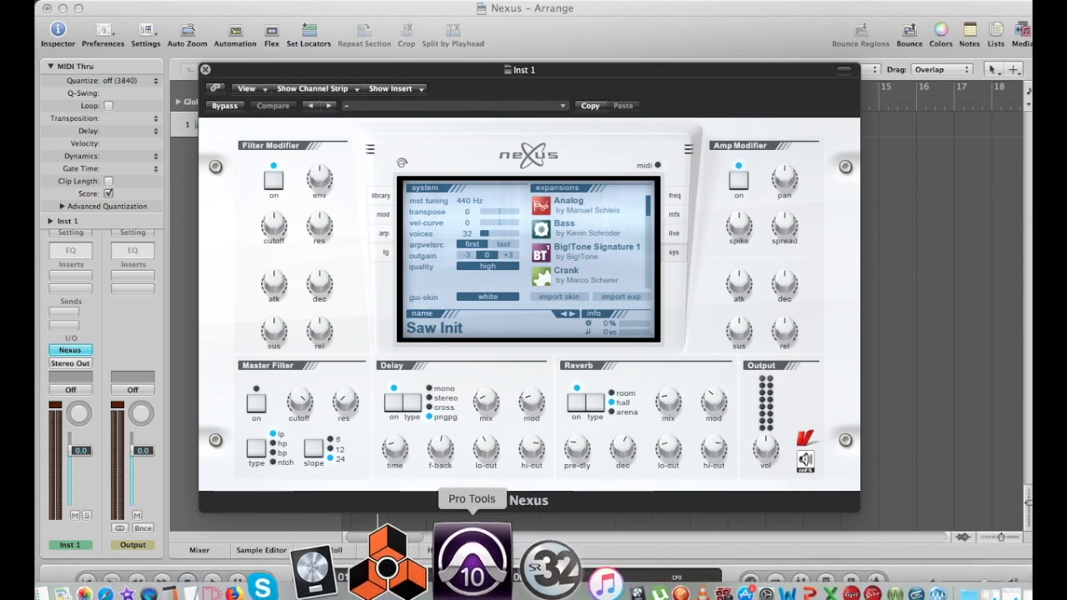
Bring the Nexus Install 3.rtf notes to the front in TextEdit to read the seven installation steps
{"action": "left_click", "coordinate": [316, 588]}
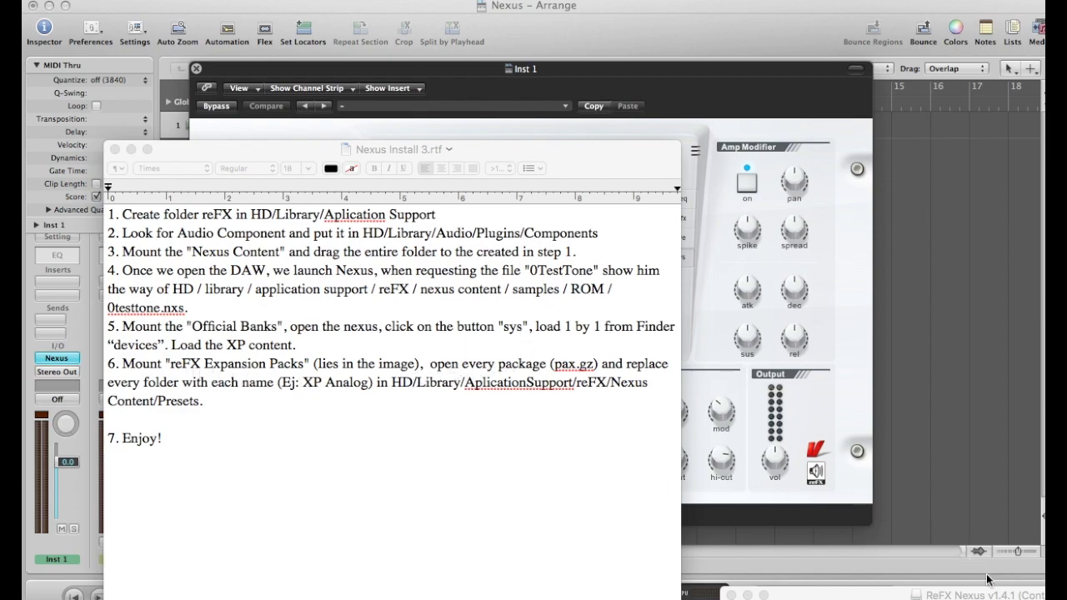
Mount reFX Nexus Expansion Packs.dmg and bring up the context menu of its .mpkg installer
{"action": "left_click_drag", "start_coordinate": [1001, 598], "coordinate": [418, 155]}
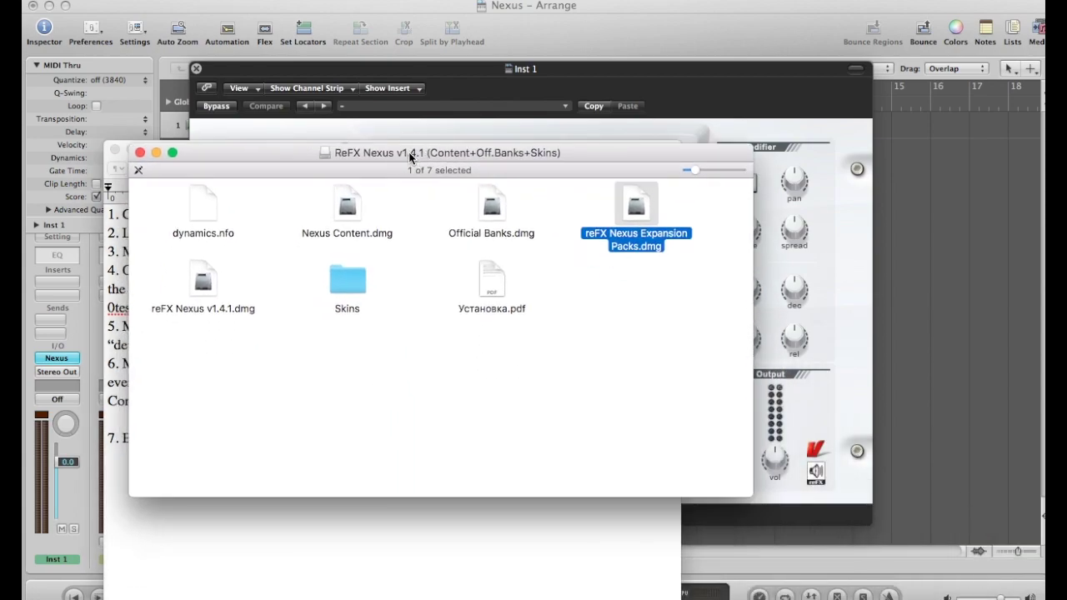
{"action": "double_click", "coordinate": [639, 219]}
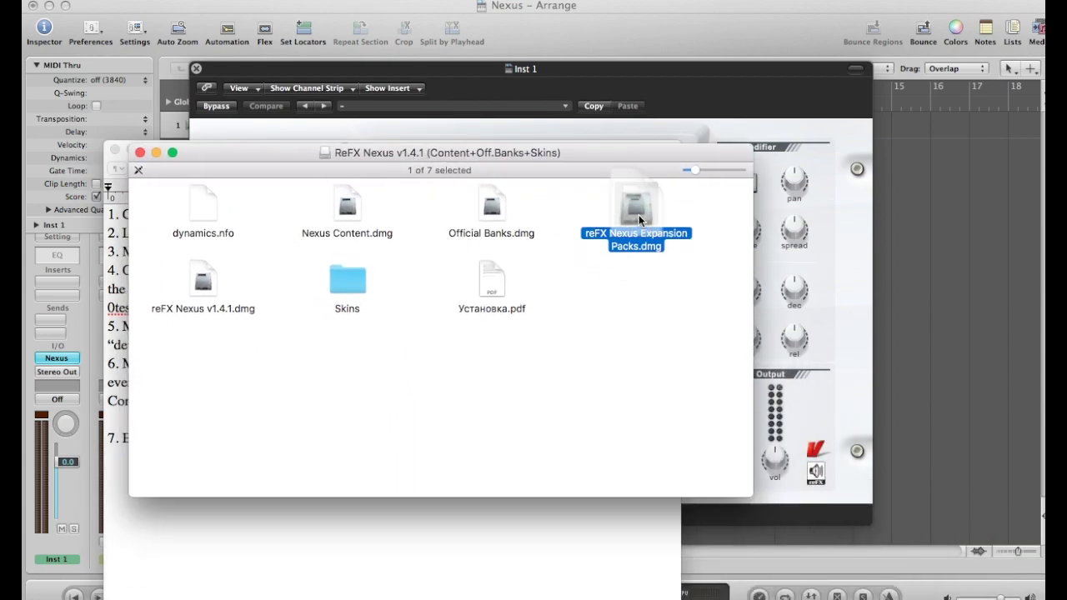
{"action": "left_click_drag", "start_coordinate": [195, 155], "coordinate": [936, 506]}
{"action": "left_click", "coordinate": [903, 505]}
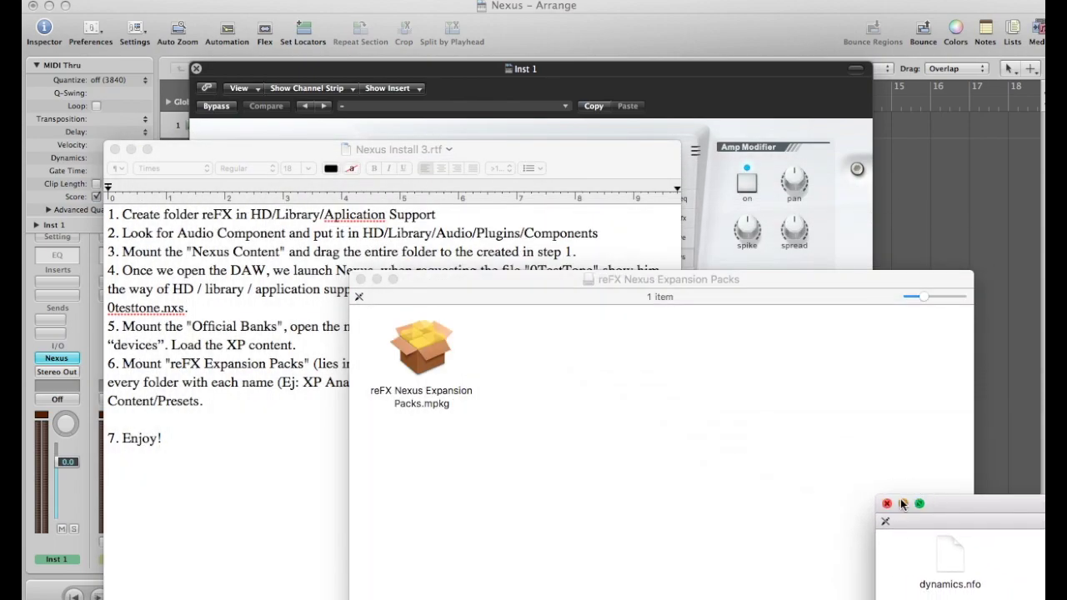
{"action": "left_click_drag", "start_coordinate": [527, 280], "coordinate": [858, 238]}
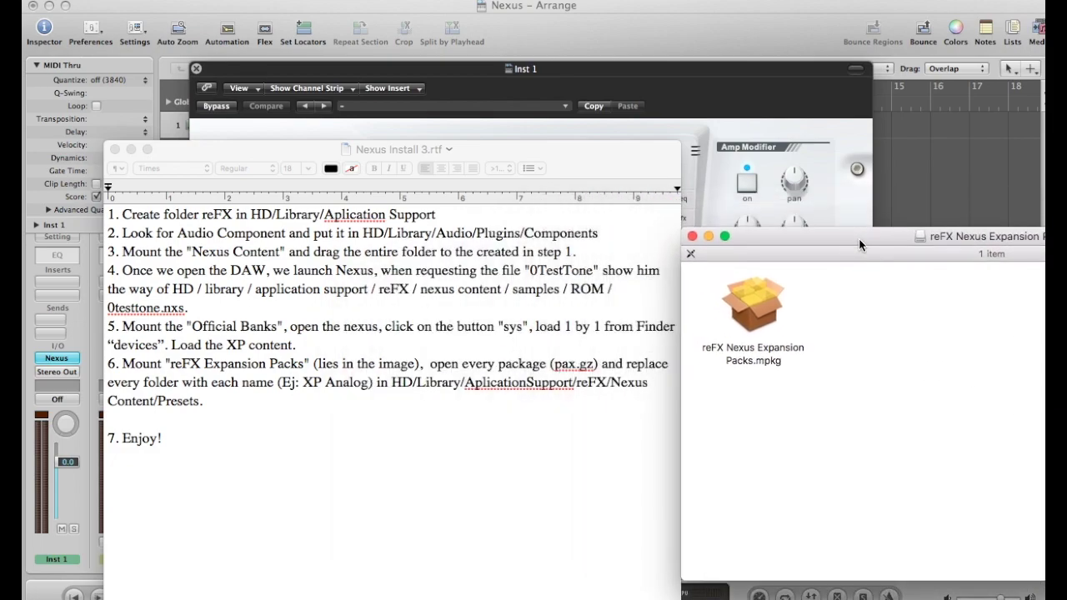
{"action": "right_click", "coordinate": [761, 321]}
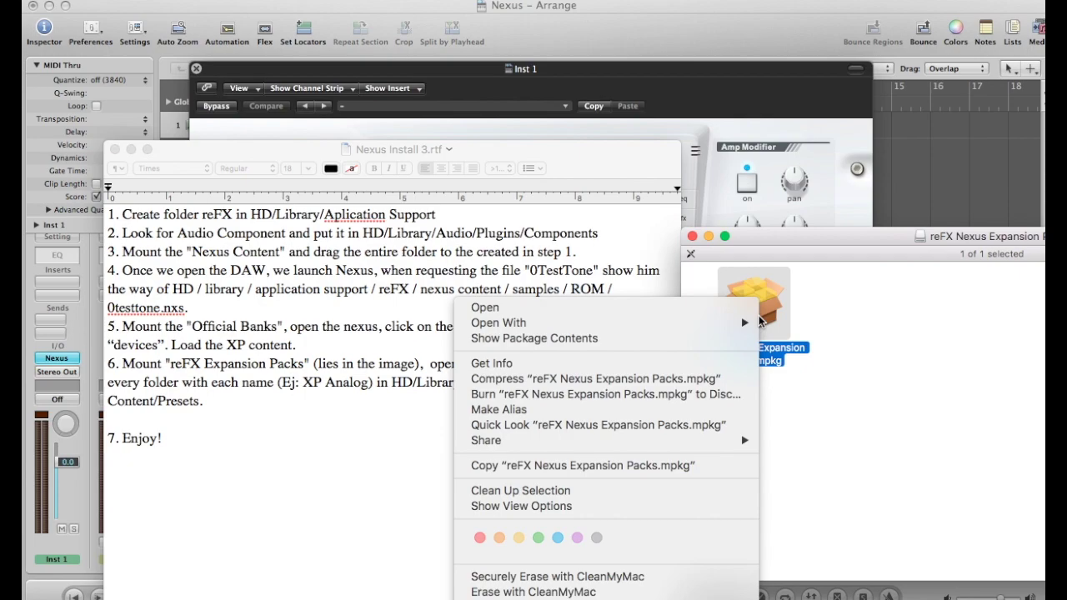
Show the .mpkg installer's package contents and open Contents/Resources, listing the XP expansion packages
{"action": "left_click", "coordinate": [696, 337]}
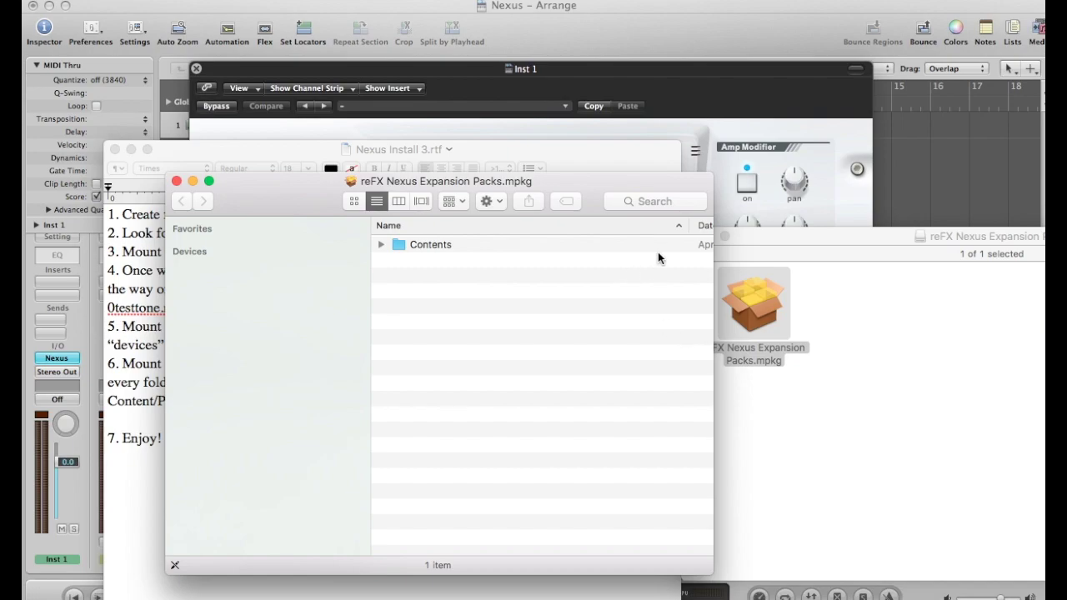
{"action": "left_click_drag", "start_coordinate": [745, 235], "coordinate": [823, 331]}
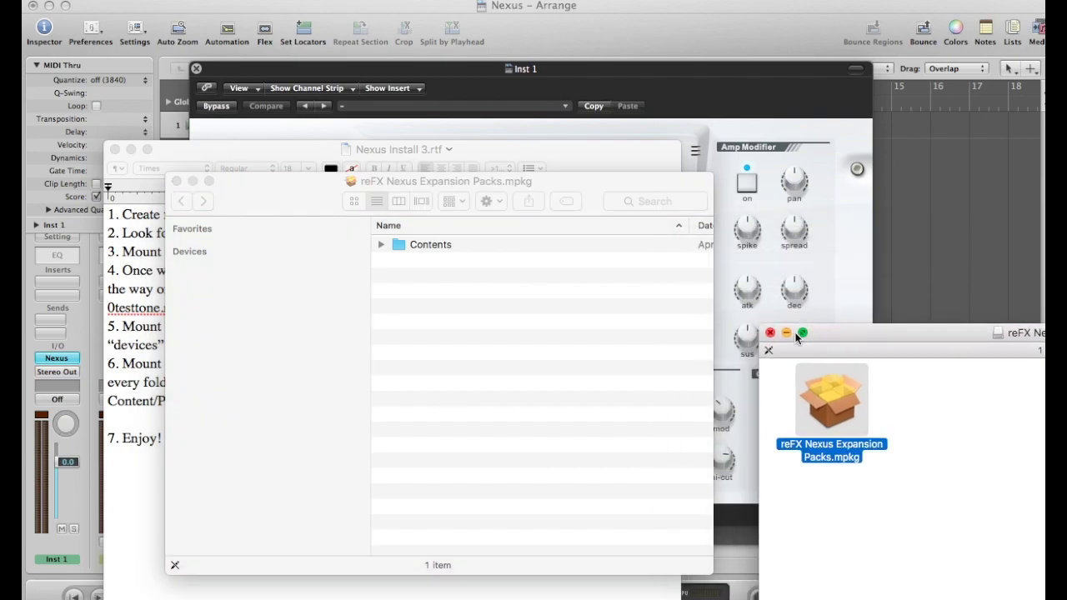
{"action": "left_click", "coordinate": [787, 334]}
{"action": "left_click_drag", "start_coordinate": [584, 187], "coordinate": [996, 280]}
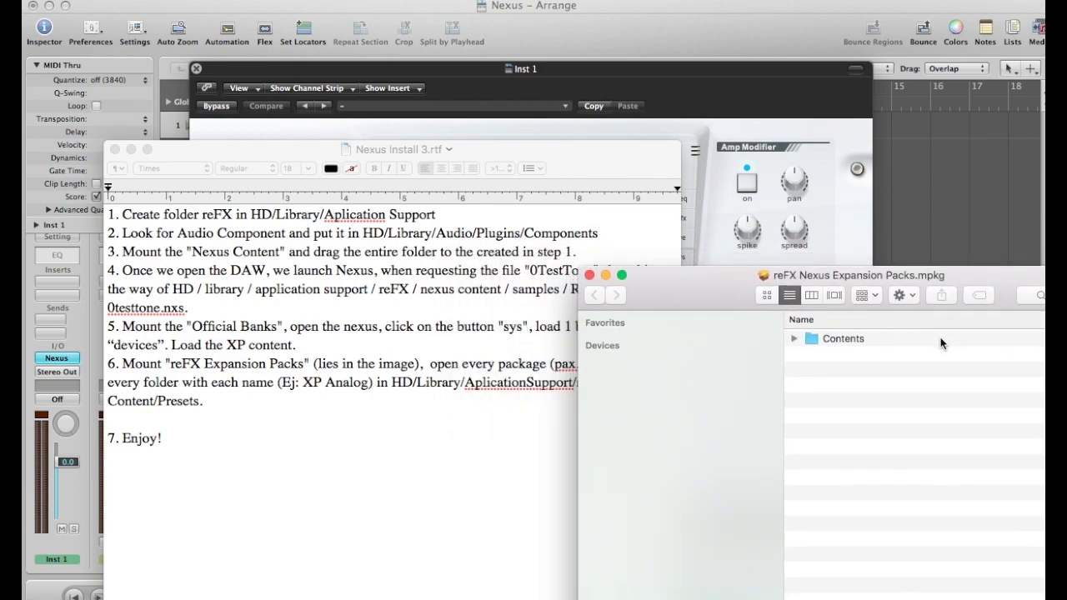
{"action": "double_click", "coordinate": [844, 338]}
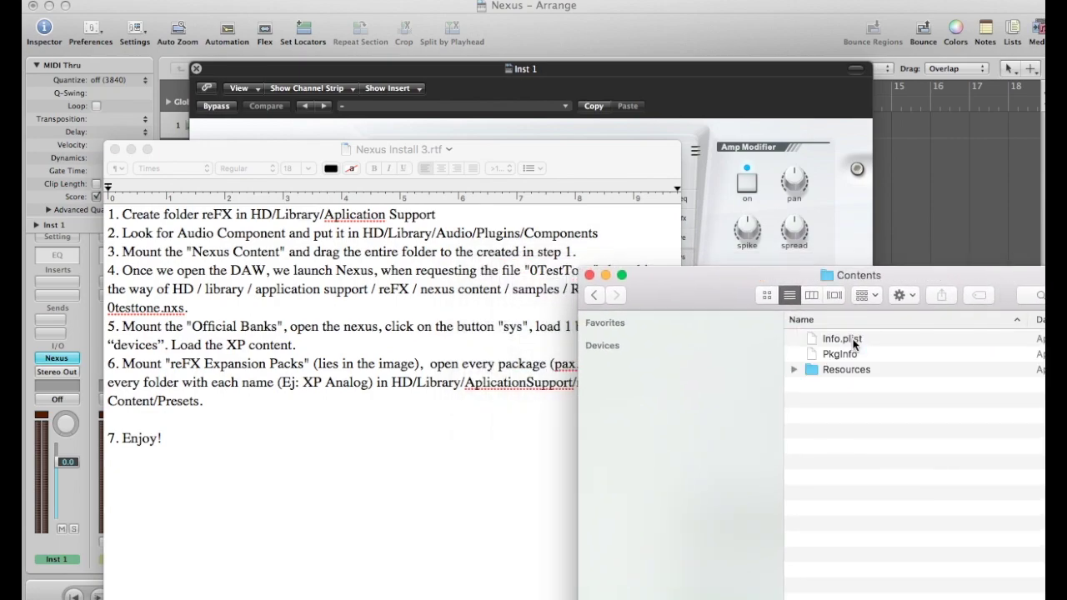
{"action": "left_click_drag", "start_coordinate": [940, 286], "coordinate": [794, 185]}
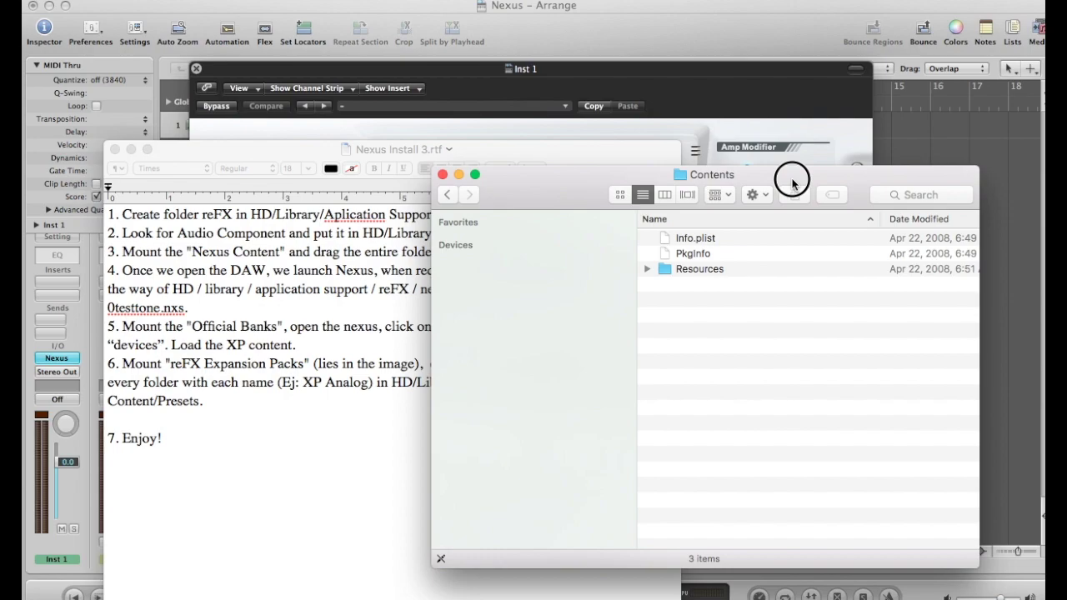
{"action": "double_click", "coordinate": [700, 269]}
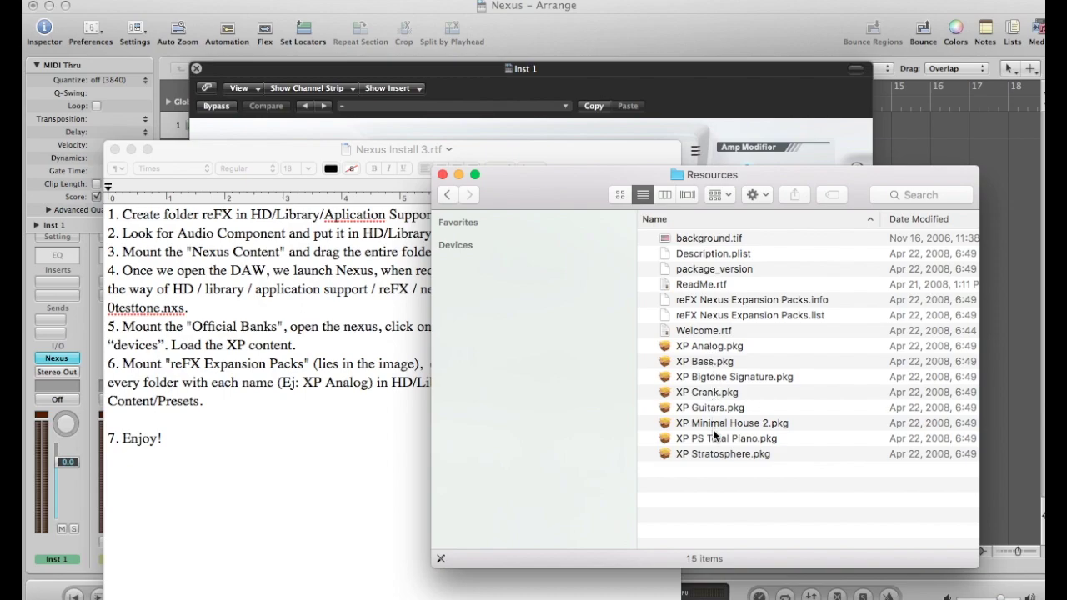
Show the package contents of XP Analog.pkg and browse its Contents and Resources folders
{"action": "left_click", "coordinate": [713, 346]}
{"action": "right_click", "coordinate": [713, 346]}
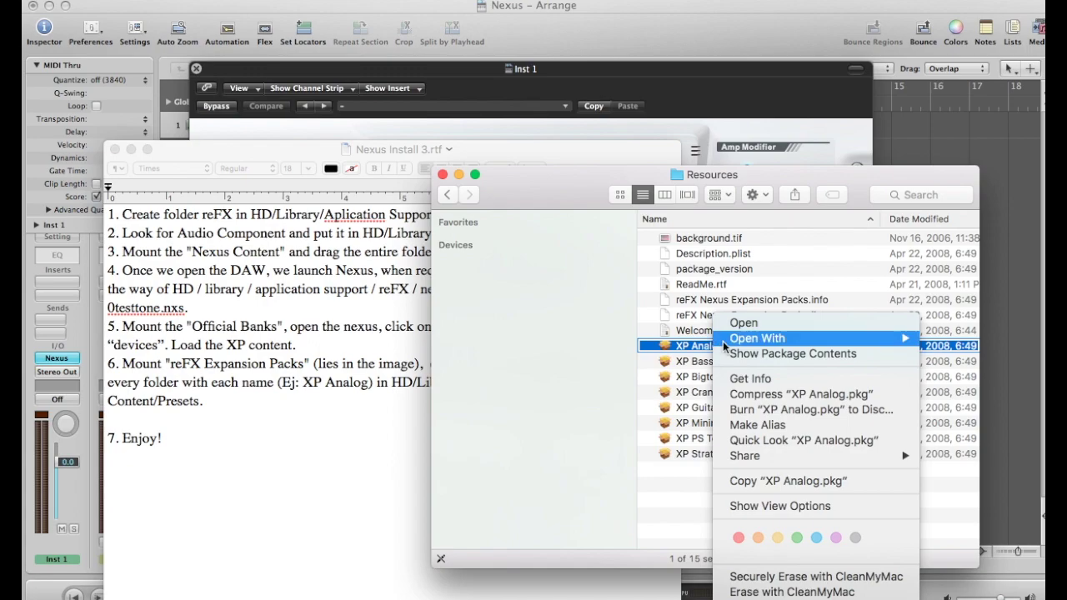
{"action": "left_click", "coordinate": [813, 357]}
{"action": "double_click", "coordinate": [710, 240]}
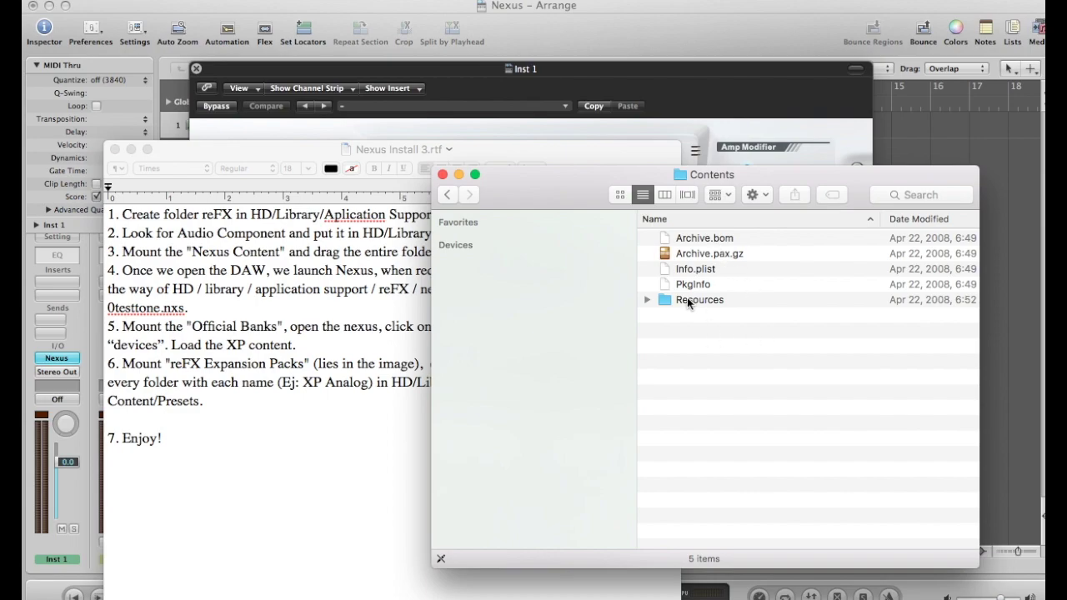
{"action": "double_click", "coordinate": [687, 300]}
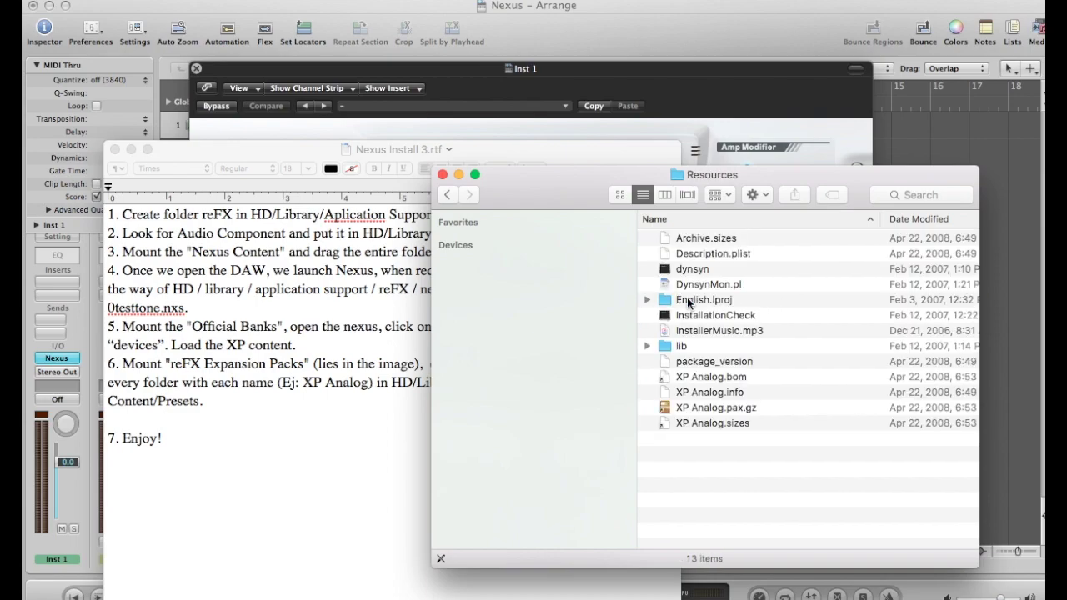
{"action": "left_click", "coordinate": [449, 195]}
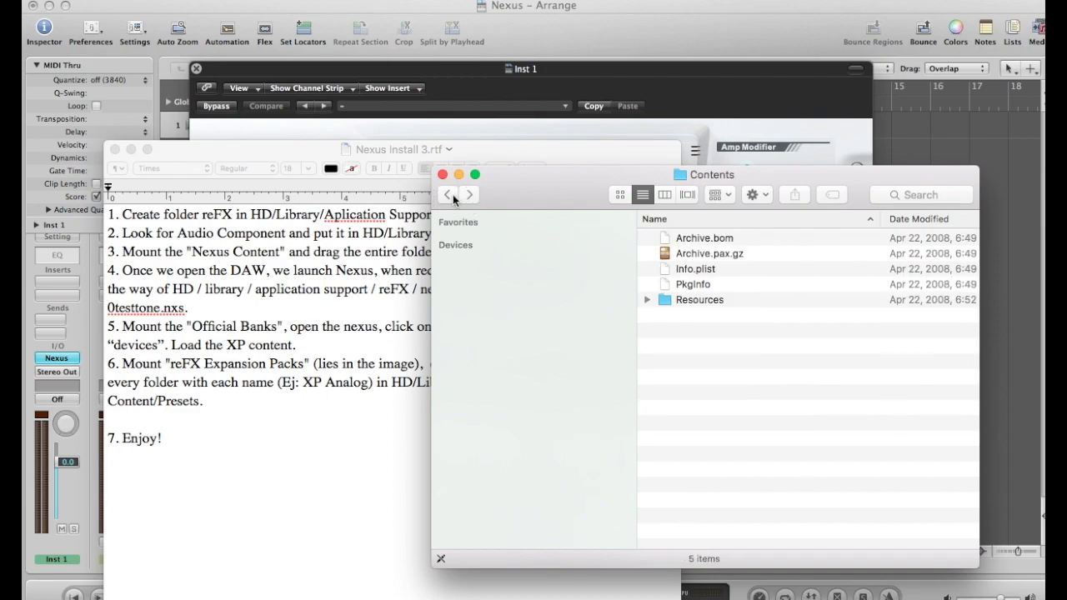
Extract Archive.pax.gz with Archive Utility into an XP Analog folder of 128 presets, then restore the reFX window
{"action": "left_click", "coordinate": [721, 260]}
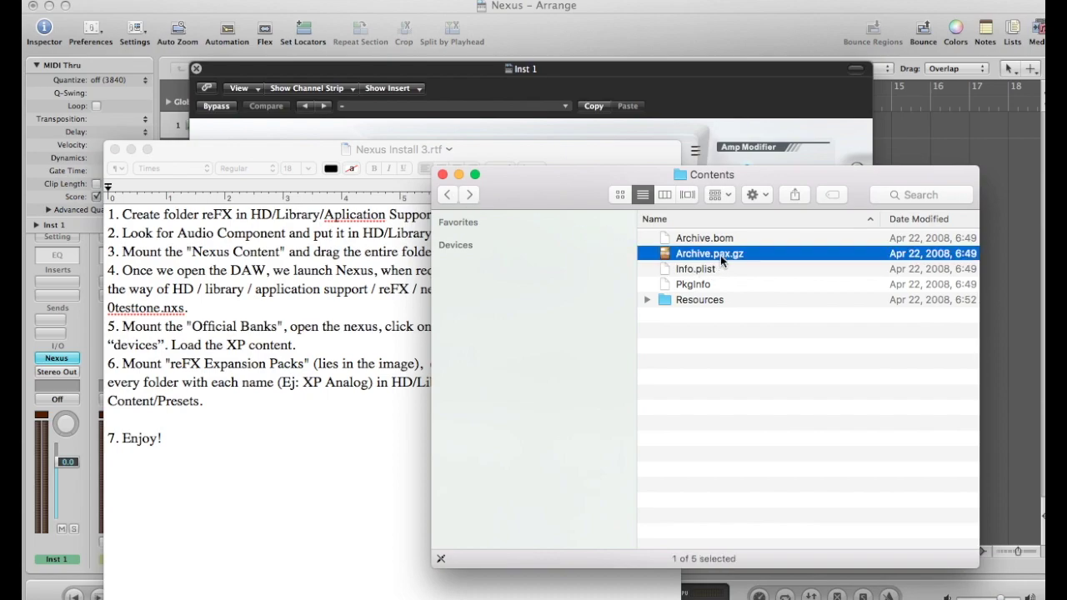
{"action": "right_click", "coordinate": [721, 259]}
{"action": "mouse_move", "coordinate": [809, 281]}
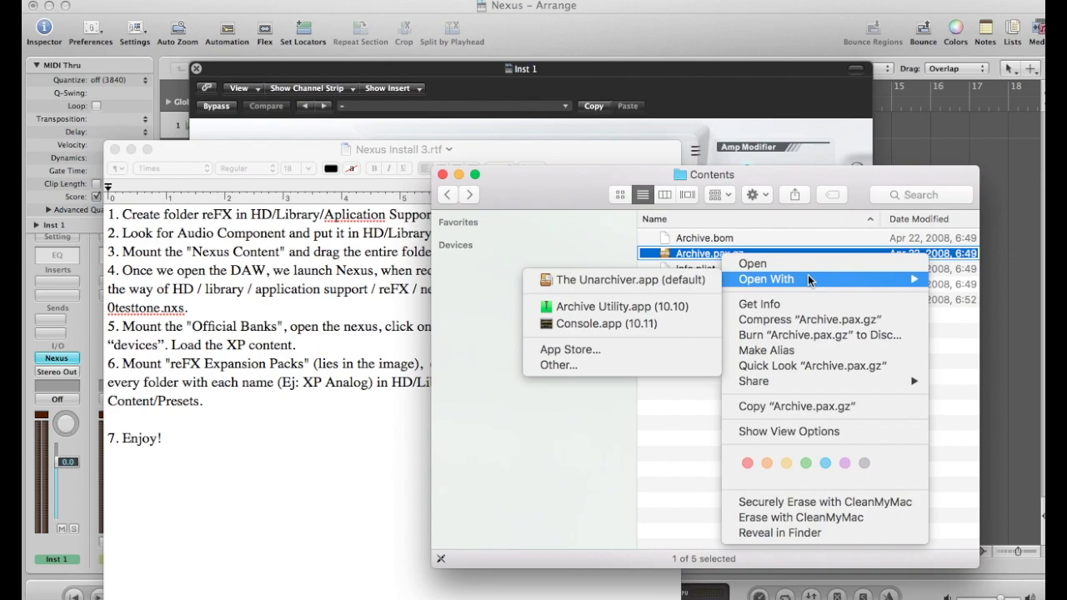
{"action": "left_click", "coordinate": [676, 307]}
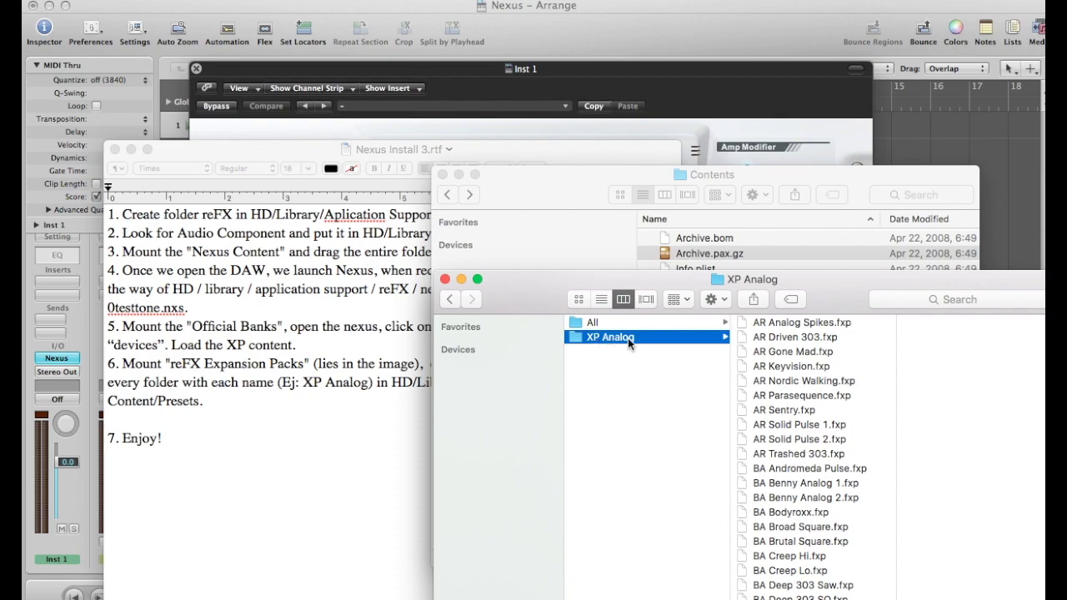
{"action": "left_click_drag", "start_coordinate": [543, 209], "coordinate": [924, 501]}
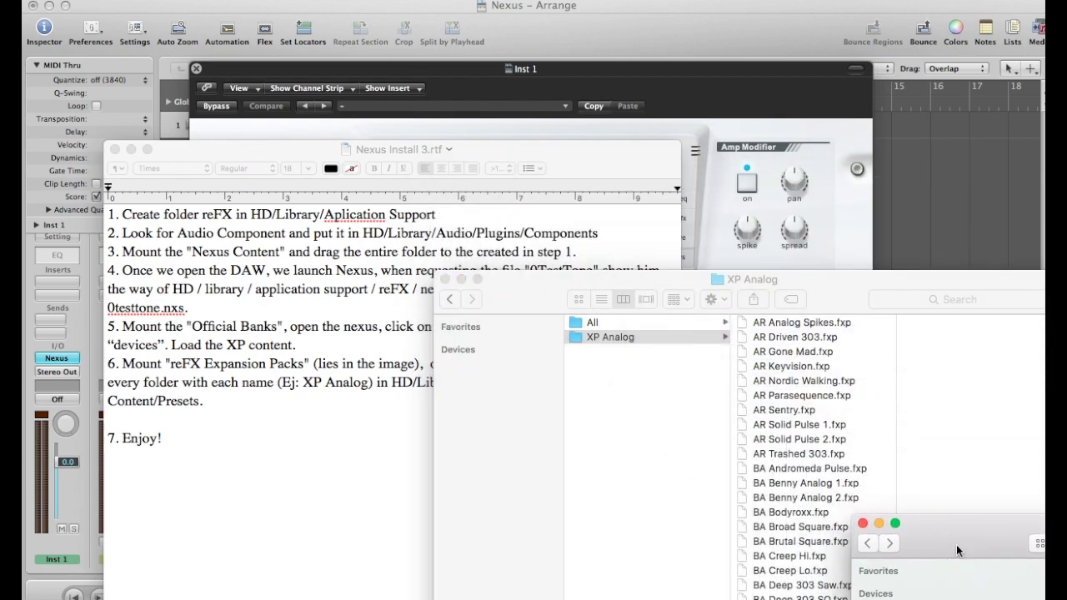
{"action": "left_click_drag", "start_coordinate": [522, 310], "coordinate": [258, 556]}
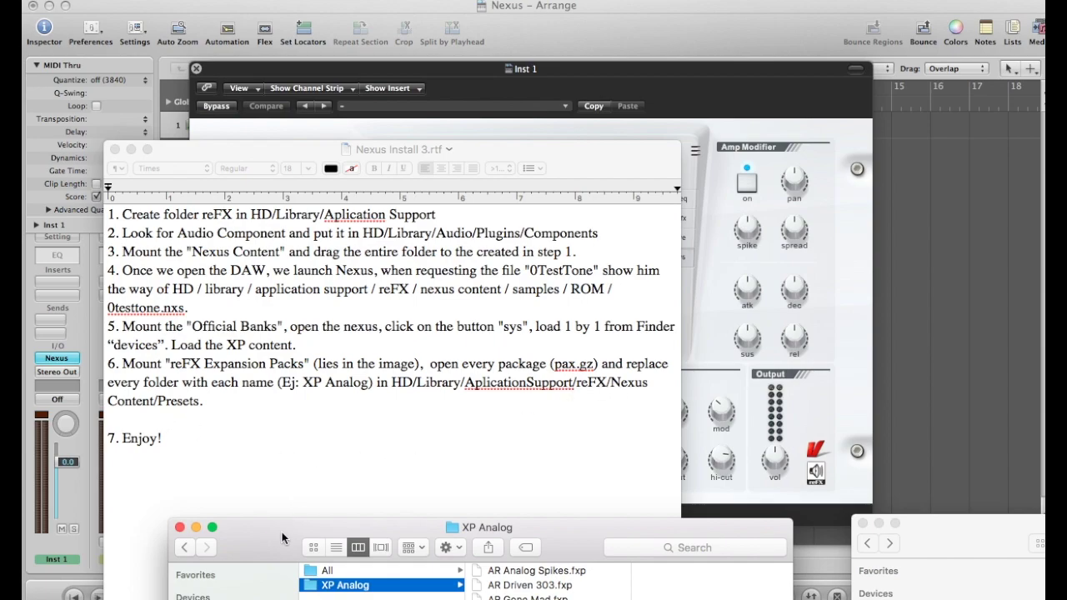
{"action": "left_click_drag", "start_coordinate": [280, 540], "coordinate": [455, 81]}
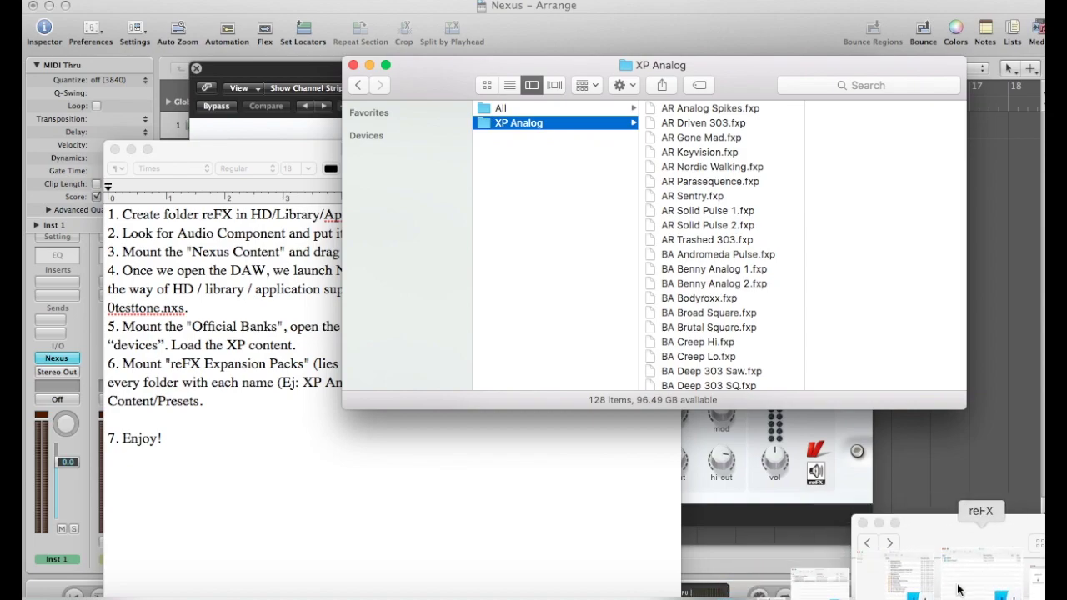
{"action": "left_click", "coordinate": [964, 591]}
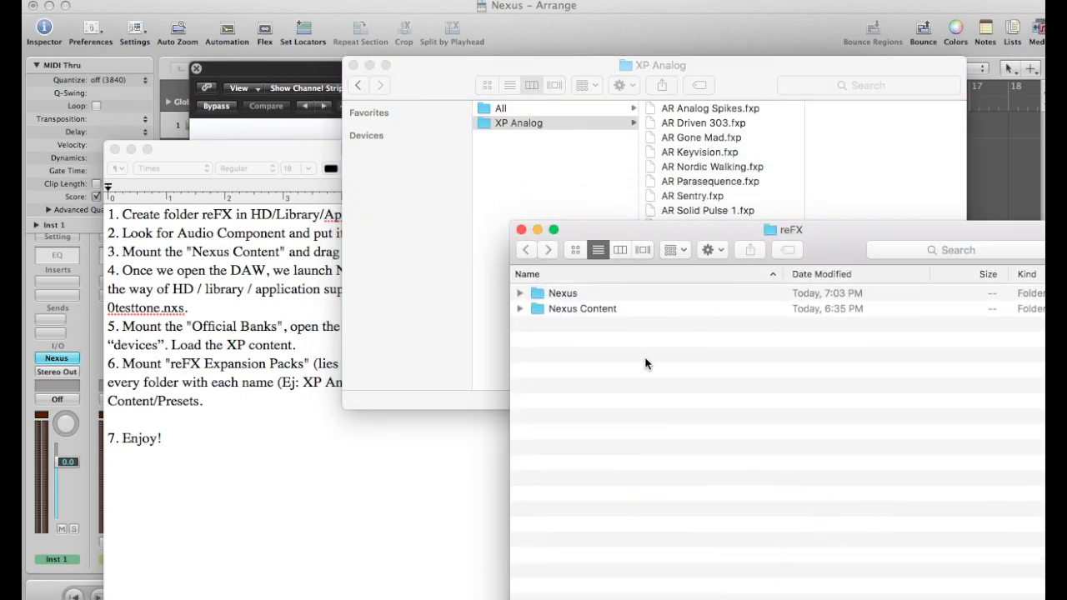
Open Nexus Content/Presets and place its window beside the extracted XP Analog folder
{"action": "double_click", "coordinate": [595, 310]}
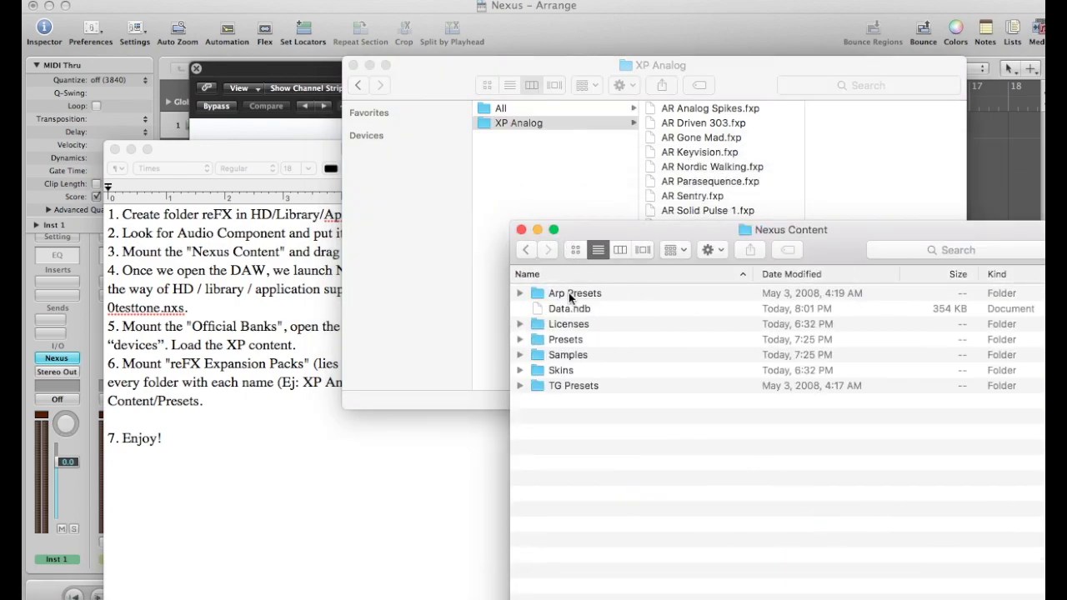
{"action": "left_click_drag", "start_coordinate": [579, 239], "coordinate": [304, 398]}
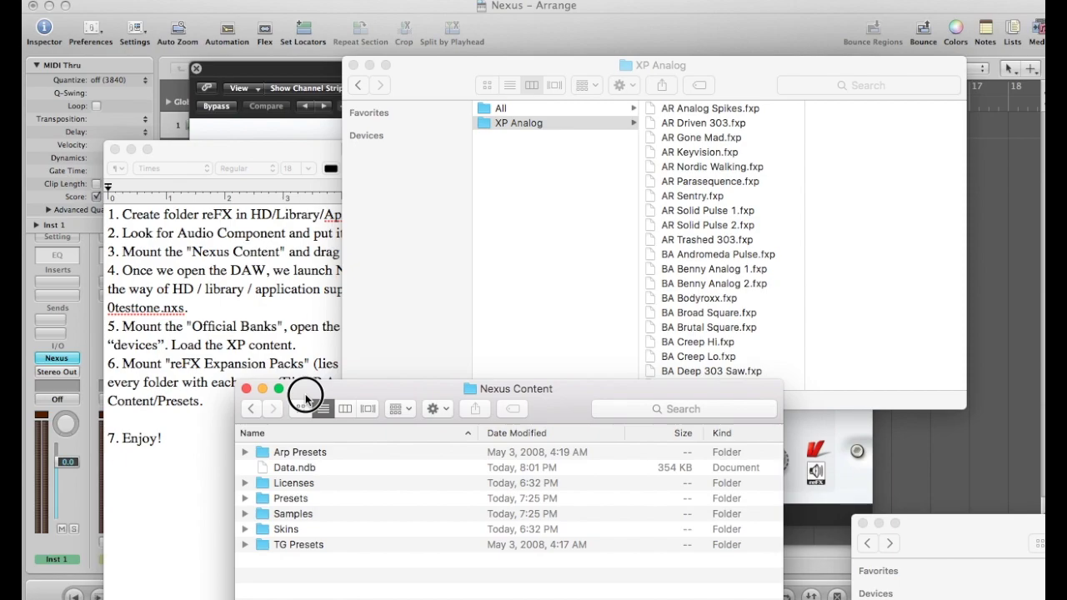
{"action": "left_click_drag", "start_coordinate": [436, 97], "coordinate": [784, 111]}
{"action": "left_click_drag", "start_coordinate": [567, 402], "coordinate": [546, 471]}
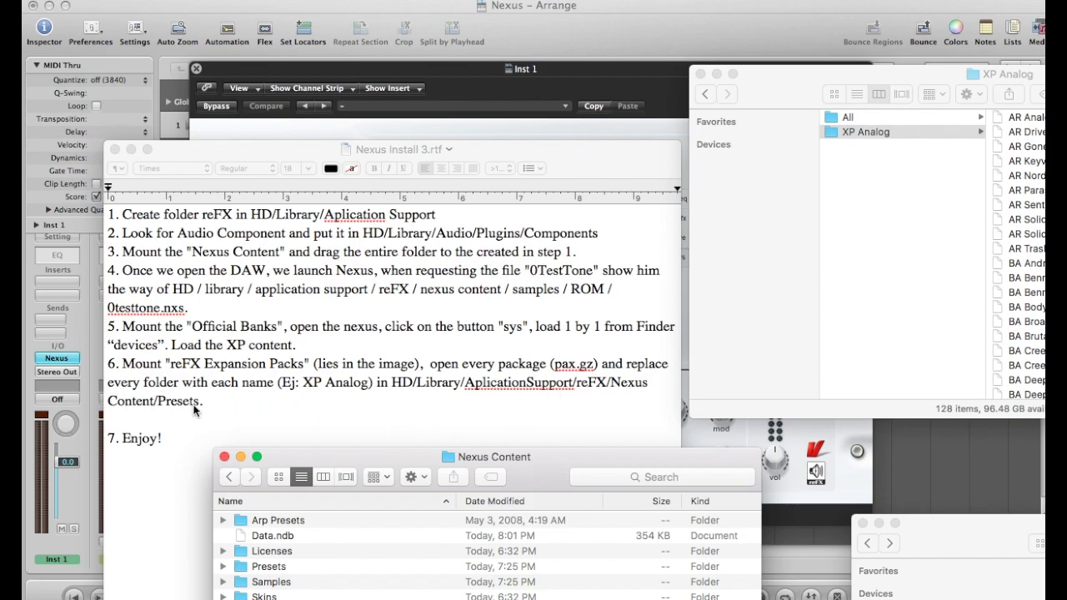
{"action": "left_click_drag", "start_coordinate": [386, 457], "coordinate": [389, 206]}
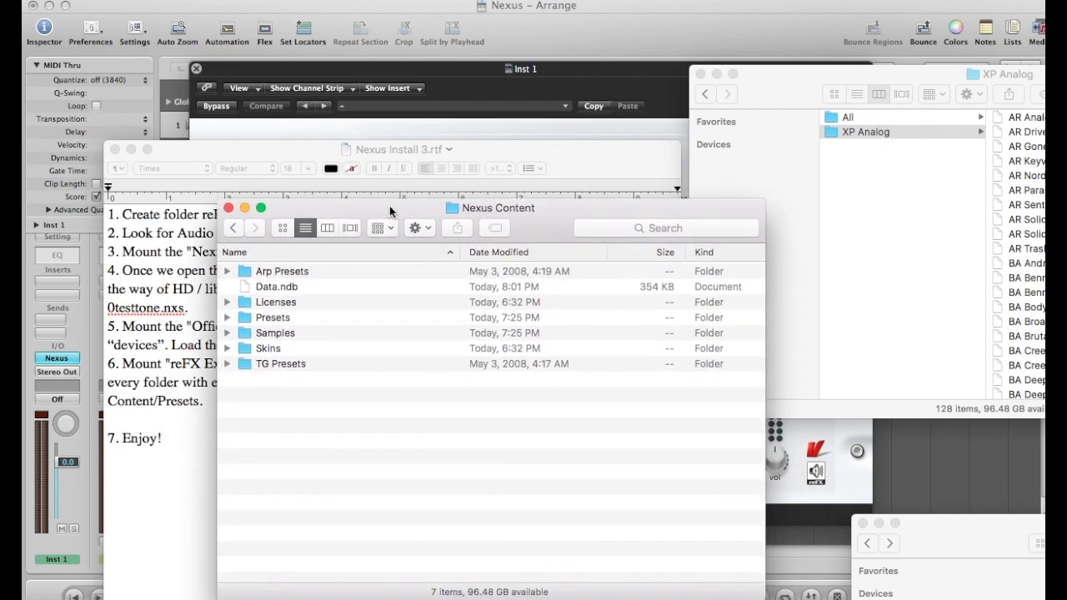
{"action": "double_click", "coordinate": [287, 317]}
{"action": "scroll", "coordinate": [359, 398], "scroll_direction": "down", "scroll_amount": 5}
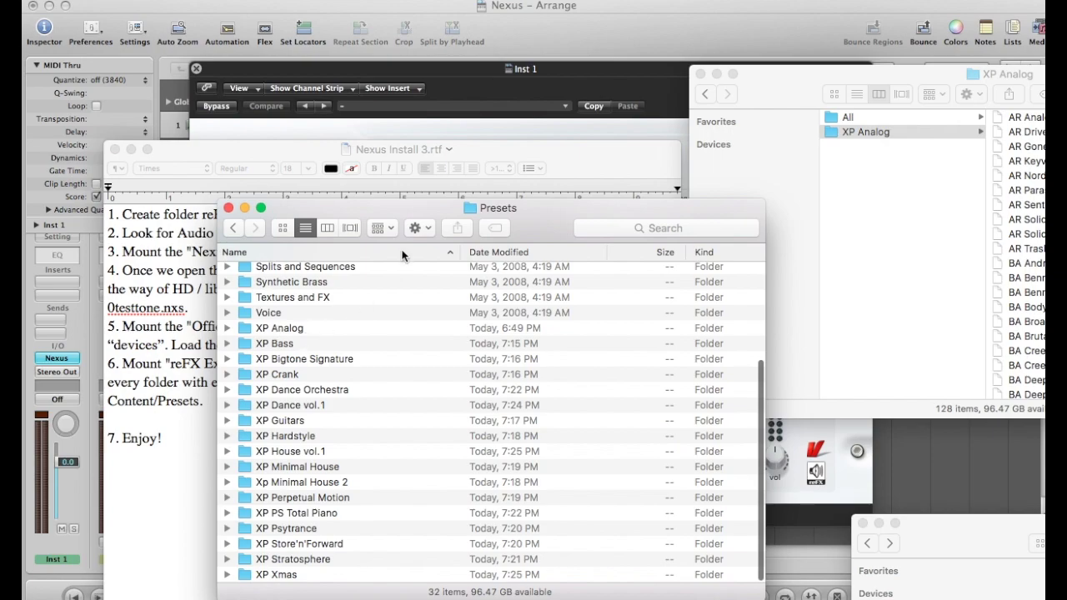
{"action": "left_click_drag", "start_coordinate": [426, 215], "coordinate": [287, 156]}
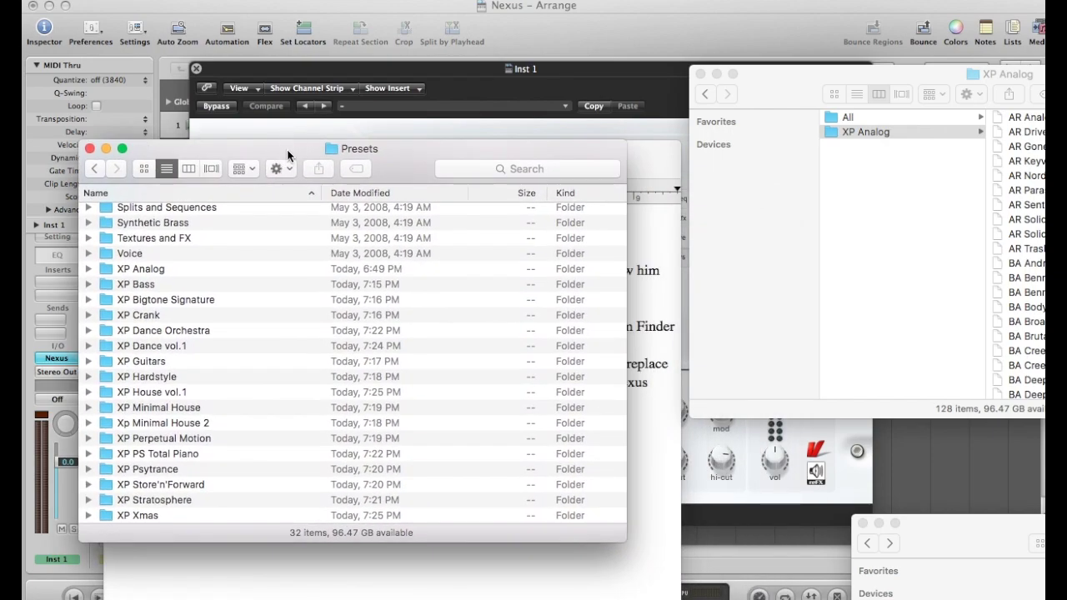
Move the new XP Analog folder into Presets, replacing the existing one
{"action": "left_click_drag", "start_coordinate": [832, 132], "coordinate": [475, 359]}
{"action": "left_click", "coordinate": [359, 303]}
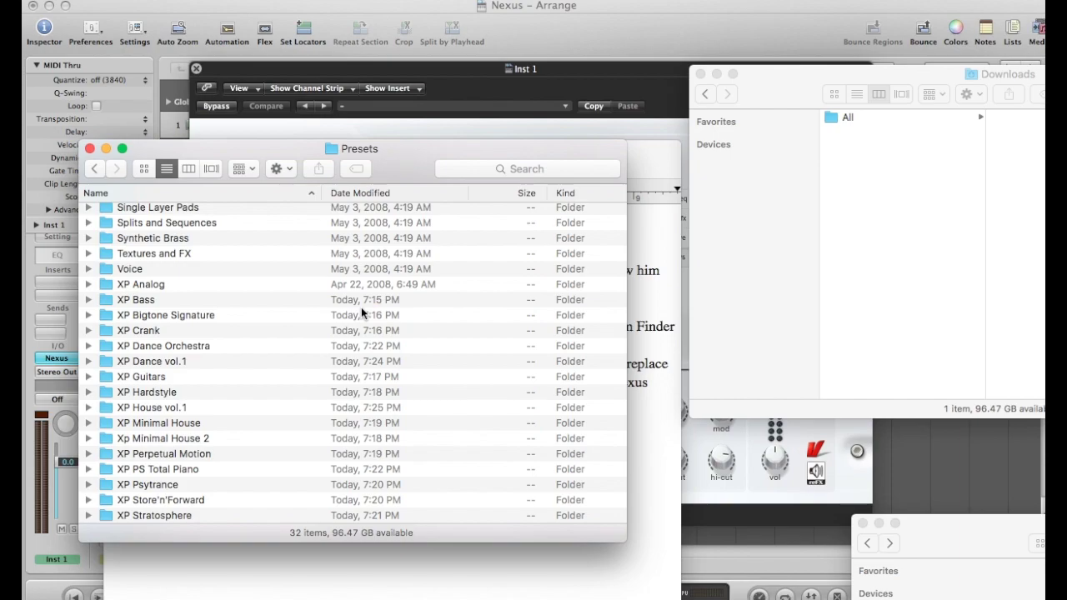
{"action": "left_click_drag", "start_coordinate": [773, 95], "coordinate": [476, 219]}
{"action": "left_click_drag", "start_coordinate": [283, 150], "coordinate": [273, 70]}
{"action": "scroll", "coordinate": [261, 290], "scroll_direction": "down", "scroll_amount": 2}
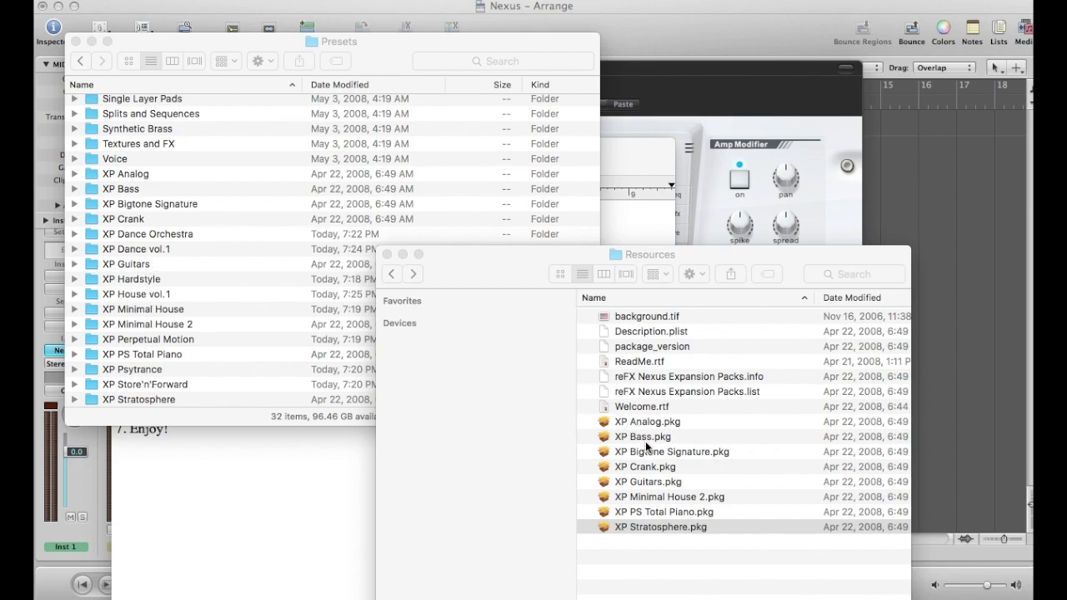
Open XP Stratosphere.pkg's Contents and extract its Archive.pax.gz with Archive Utility
{"action": "left_click", "coordinate": [654, 532]}
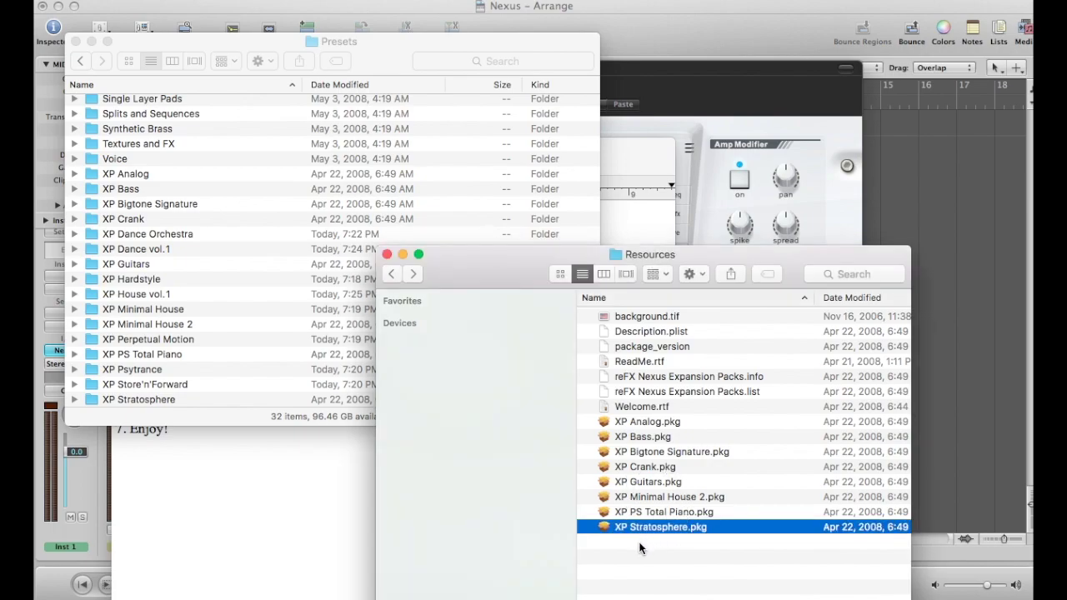
{"action": "left_click", "coordinate": [640, 548]}
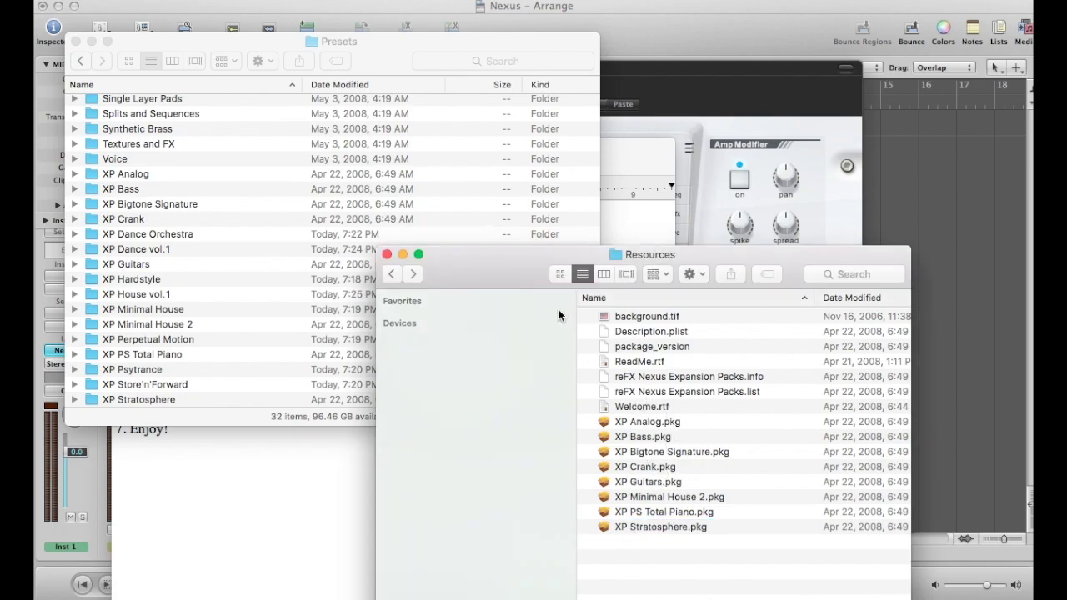
{"action": "left_click_drag", "start_coordinate": [512, 281], "coordinate": [553, 272]}
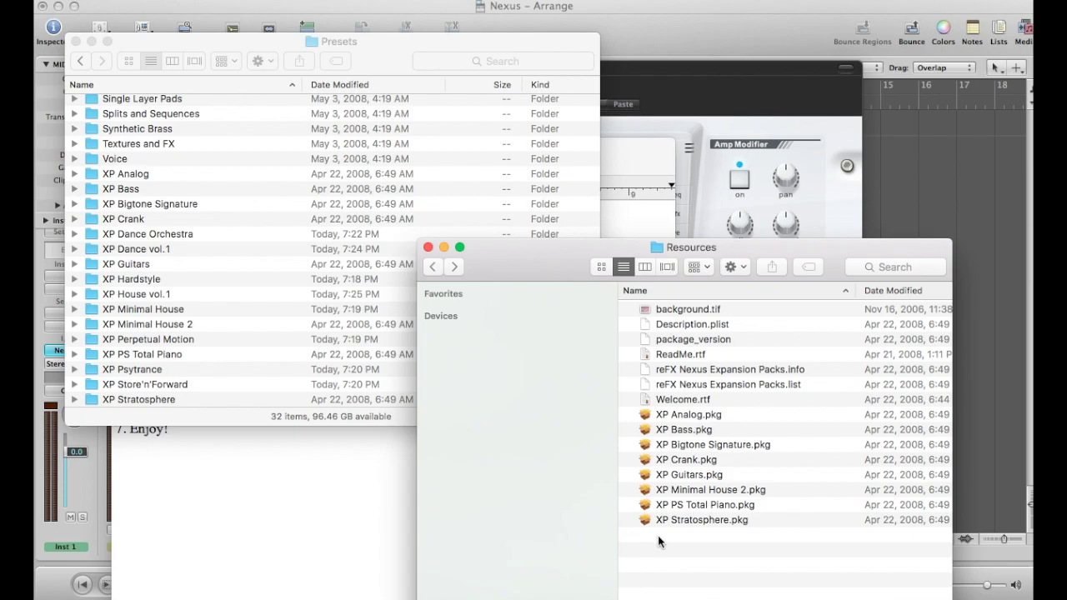
{"action": "right_click", "coordinate": [687, 521]}
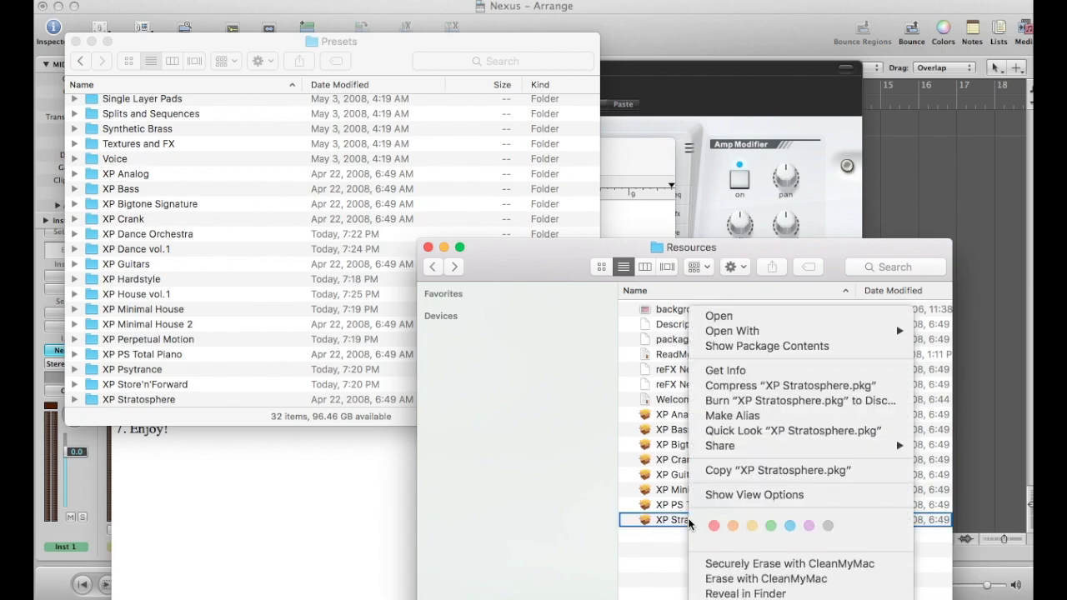
{"action": "left_click", "coordinate": [753, 348]}
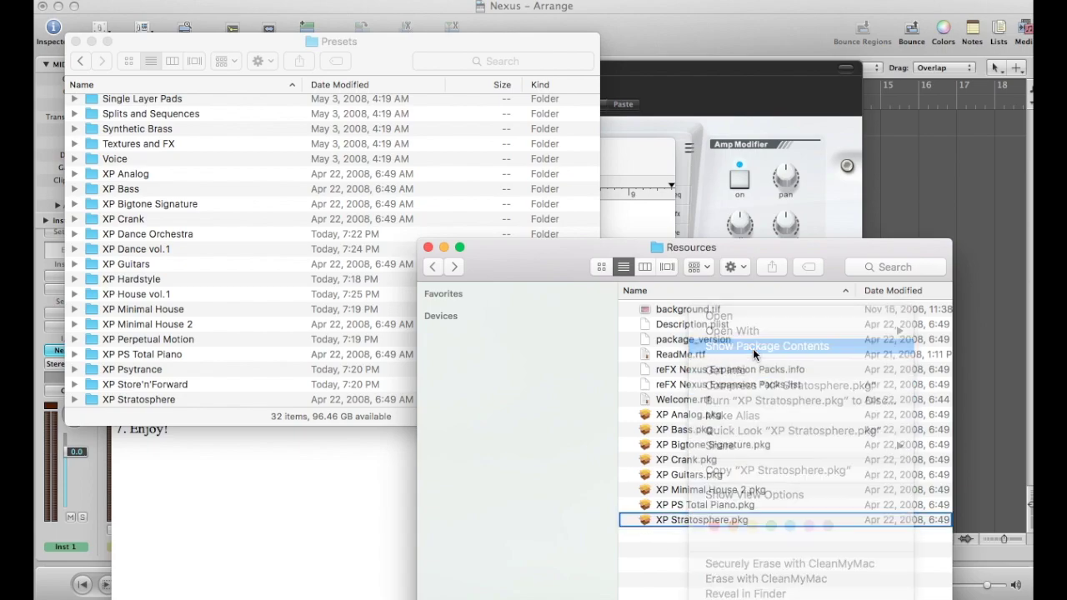
{"action": "left_click", "coordinate": [680, 309]}
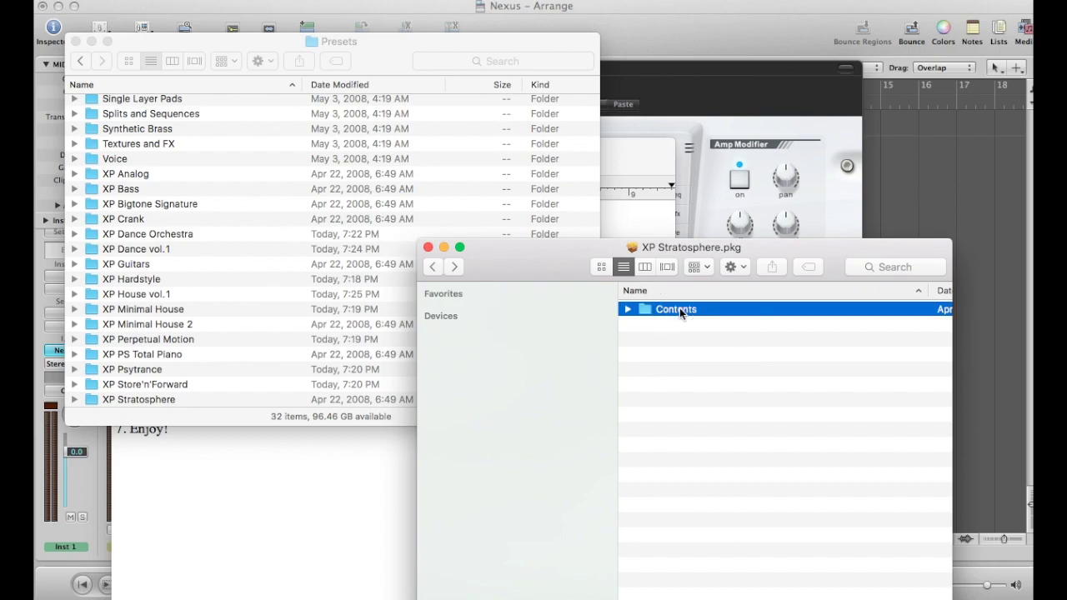
{"action": "double_click", "coordinate": [680, 308]}
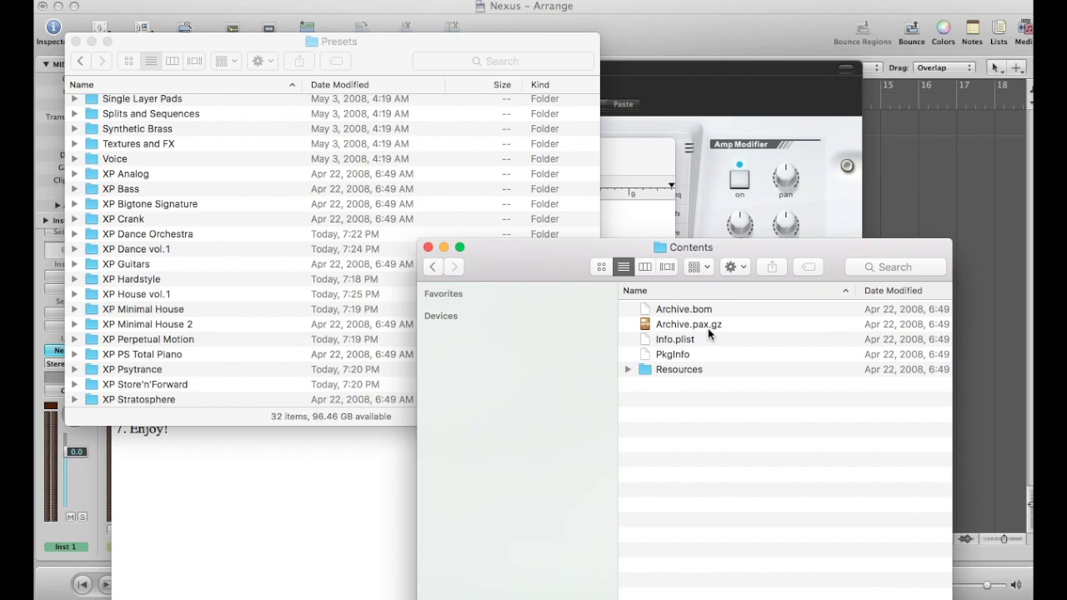
{"action": "right_click", "coordinate": [691, 323]}
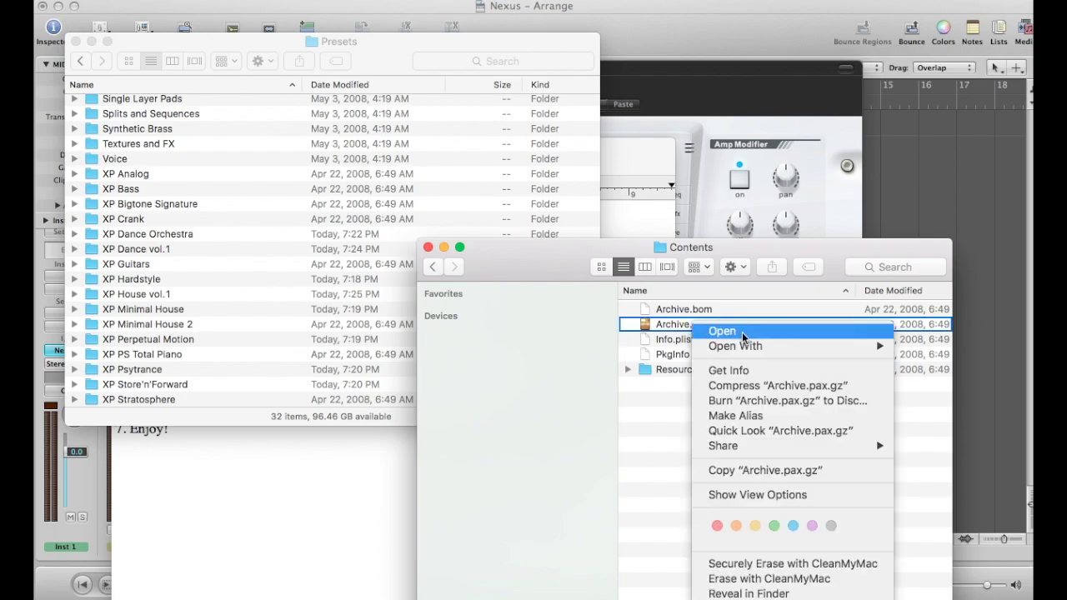
{"action": "mouse_move", "coordinate": [762, 346]}
{"action": "left_click", "coordinate": [651, 373]}
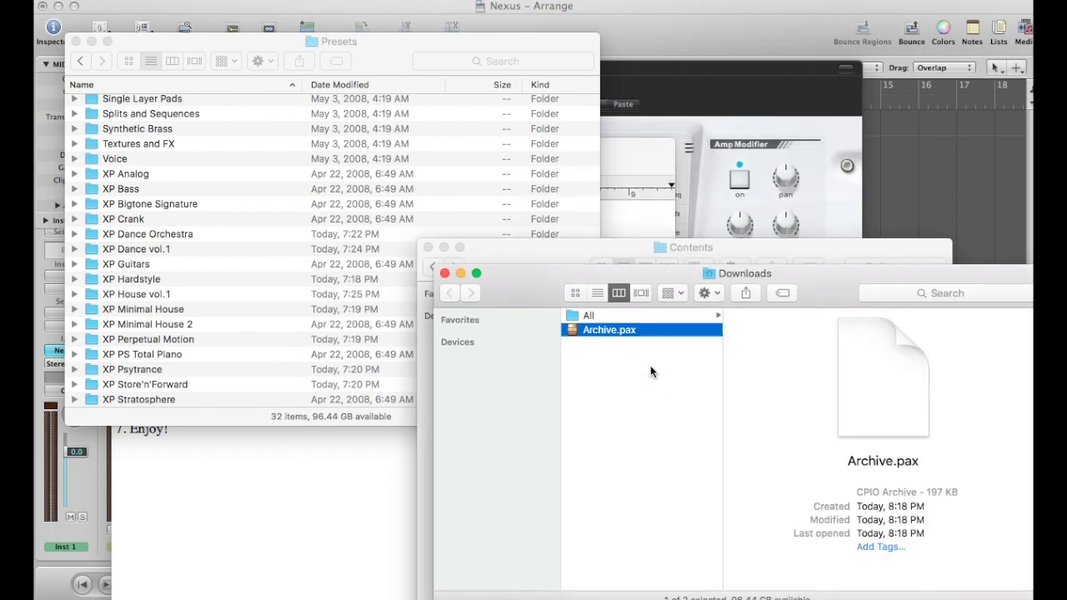
Move the extracted XP Stratosphere folder into Presets, replacing the existing one
{"action": "left_click_drag", "start_coordinate": [527, 282], "coordinate": [603, 292]}
{"action": "left_click_drag", "start_coordinate": [646, 343], "coordinate": [405, 235]}
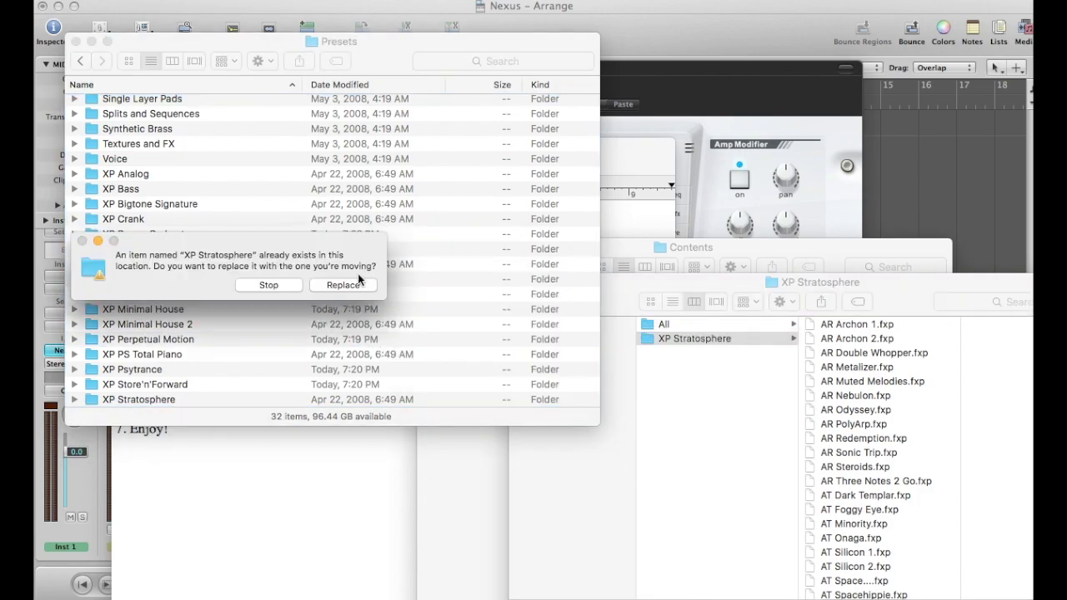
{"action": "left_click", "coordinate": [351, 285]}
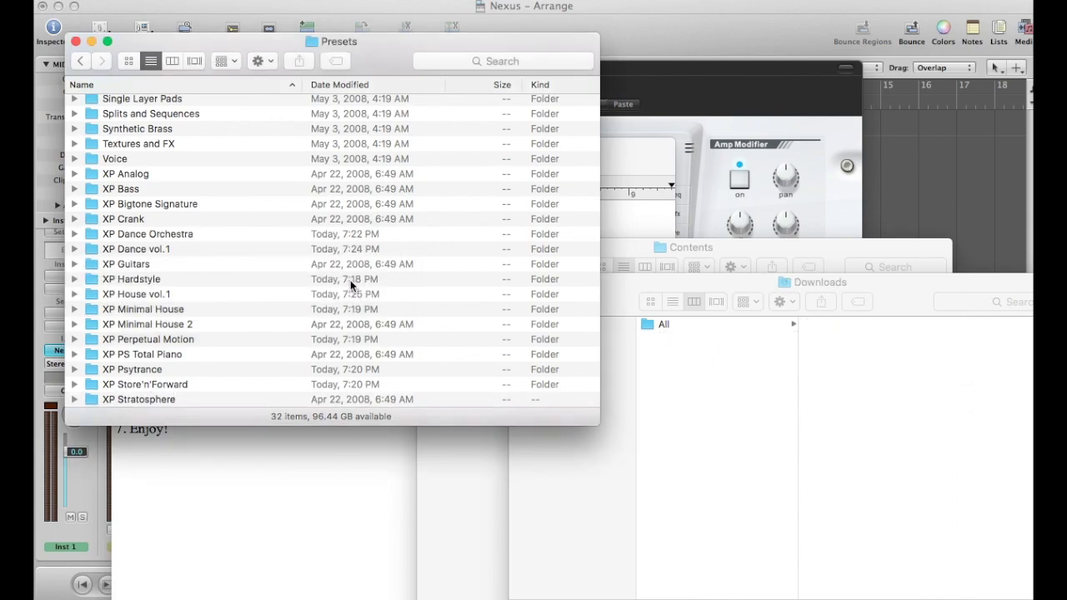
{"action": "left_click_drag", "start_coordinate": [370, 60], "coordinate": [398, 102]}
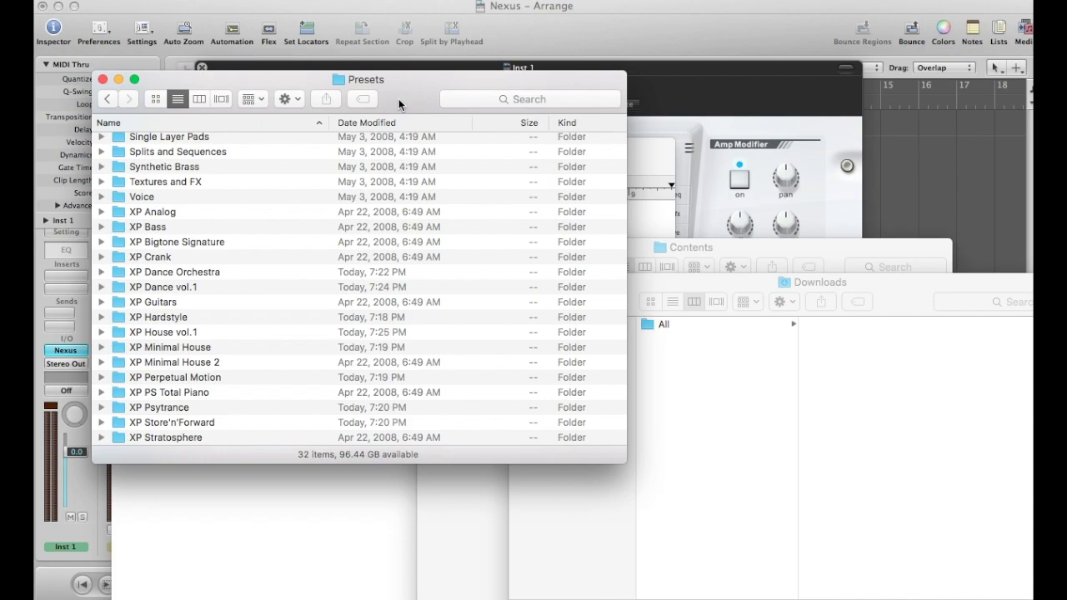
Switch between the TextEdit install notes and the Downloads window to review the installation steps
{"action": "left_click", "coordinate": [650, 155]}
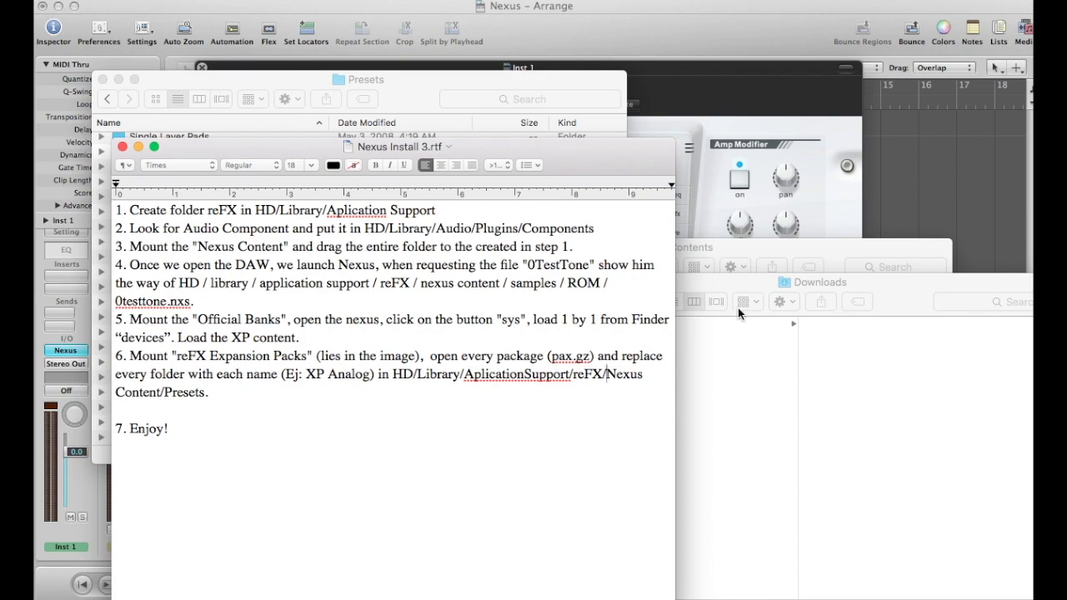
{"action": "left_click", "coordinate": [757, 289]}
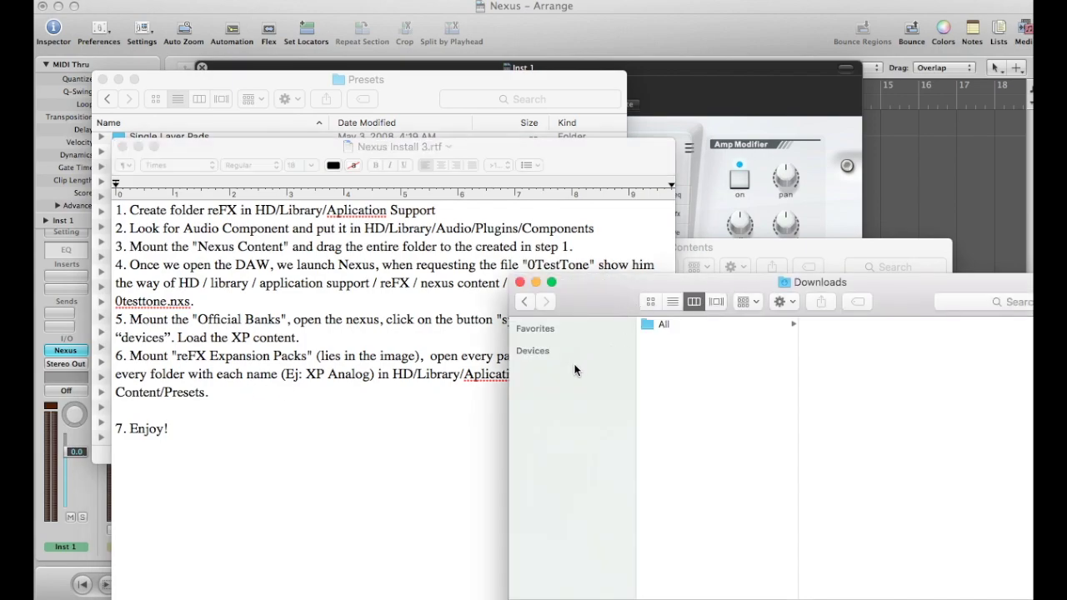
{"action": "left_click", "coordinate": [378, 408]}
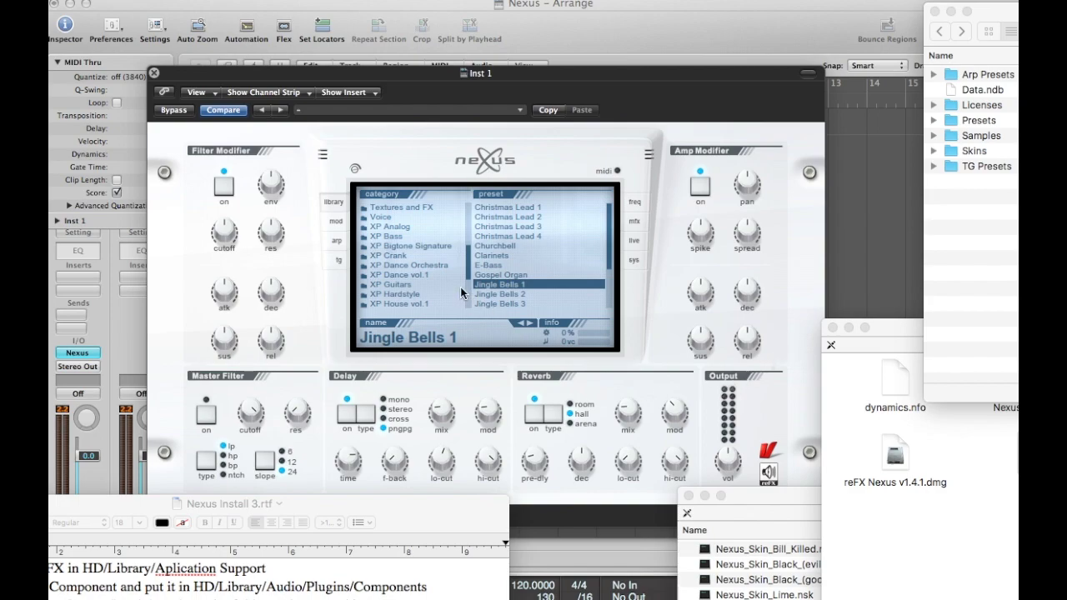
Load AR Analog Spikes (XP Analog), AR DejaVu line (XP Bass) and AR Delirium (XP Bigtone Signature)
{"action": "left_click", "coordinate": [392, 226]}
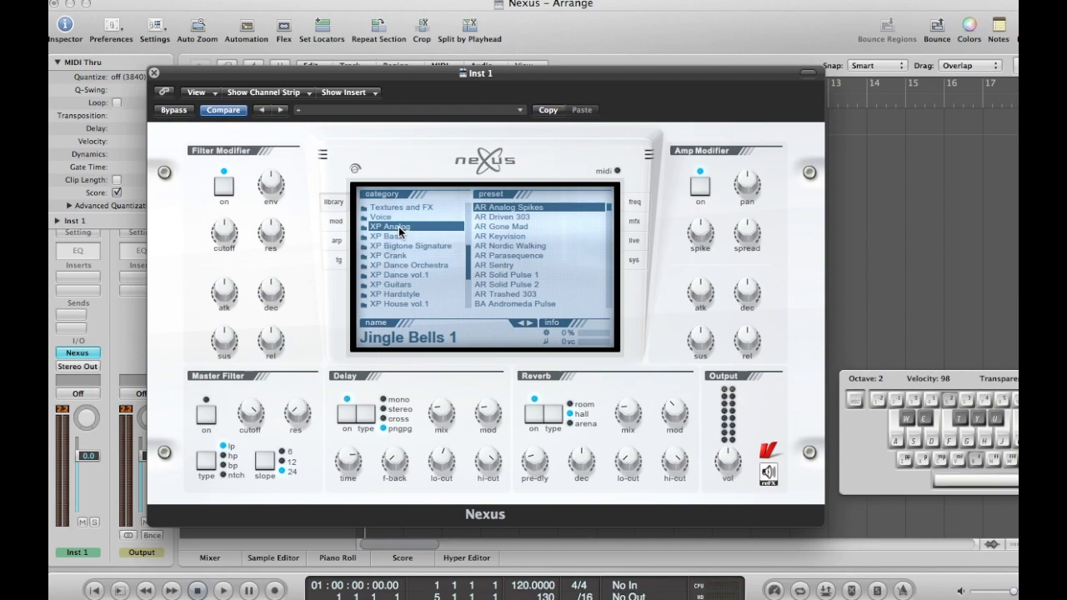
{"action": "left_click", "coordinate": [521, 207]}
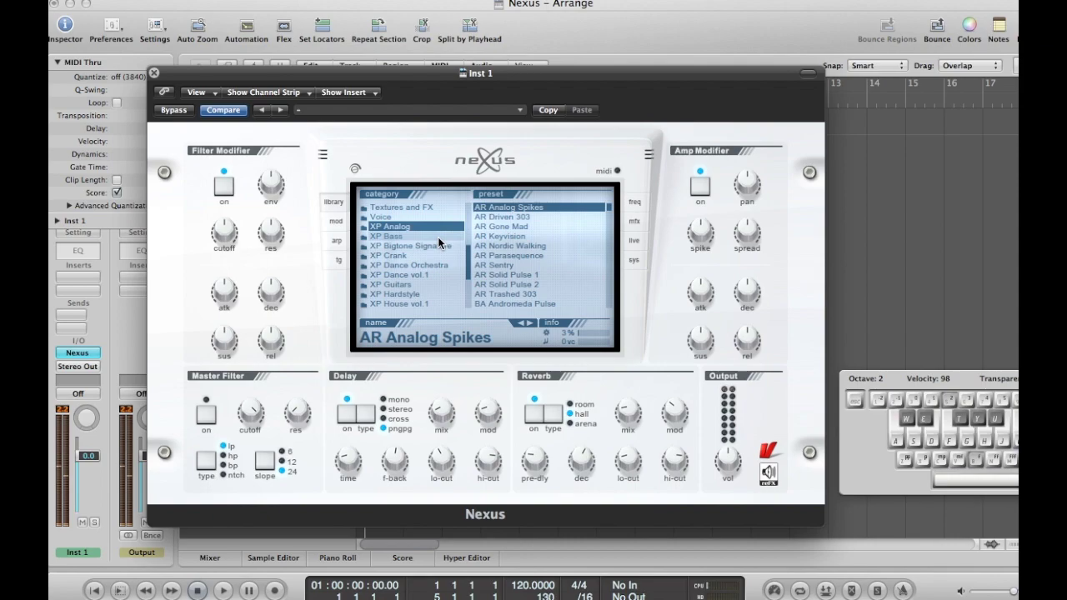
{"action": "left_click", "coordinate": [437, 237]}
{"action": "left_click", "coordinate": [509, 207]}
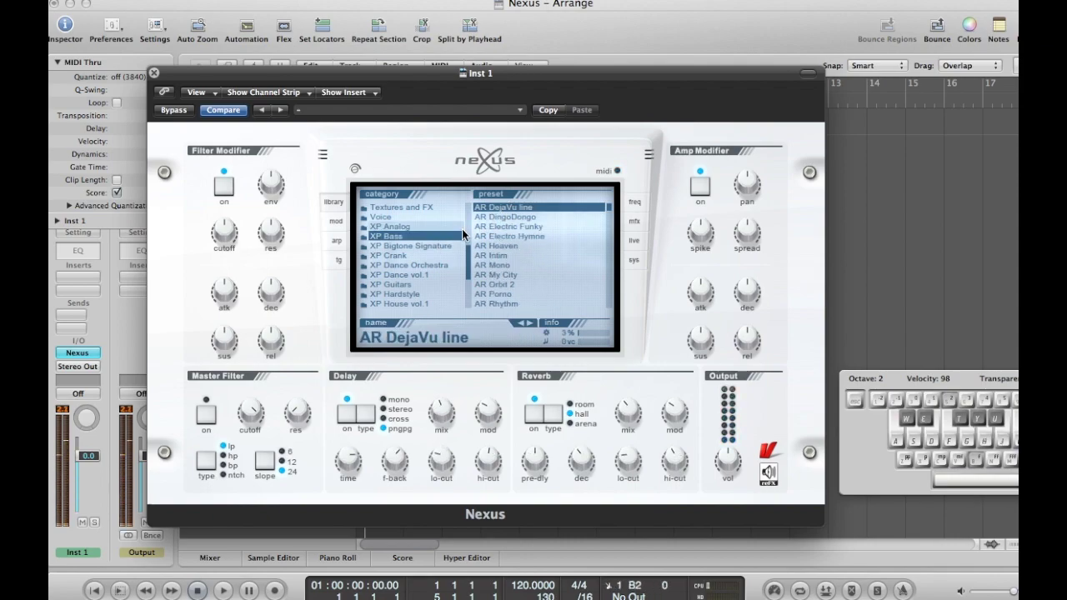
{"action": "left_click", "coordinate": [441, 245]}
{"action": "left_click", "coordinate": [510, 207]}
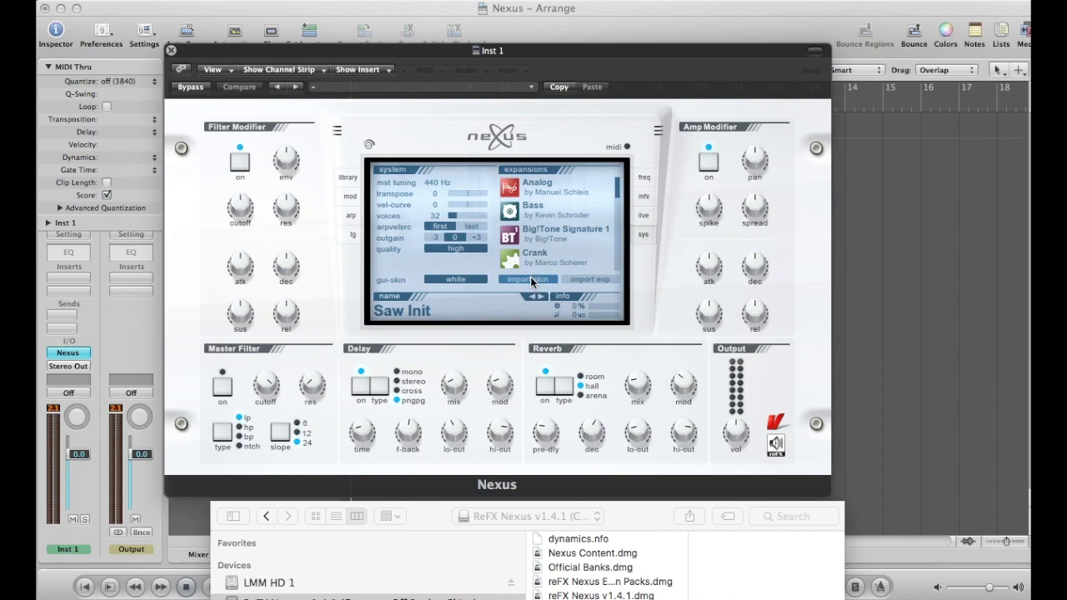
Import Nexus_Skin_Black_(good).nsk from the Skins folder and set the gui-skin to black (good)
{"action": "left_click_drag", "start_coordinate": [653, 514], "coordinate": [615, 126]}
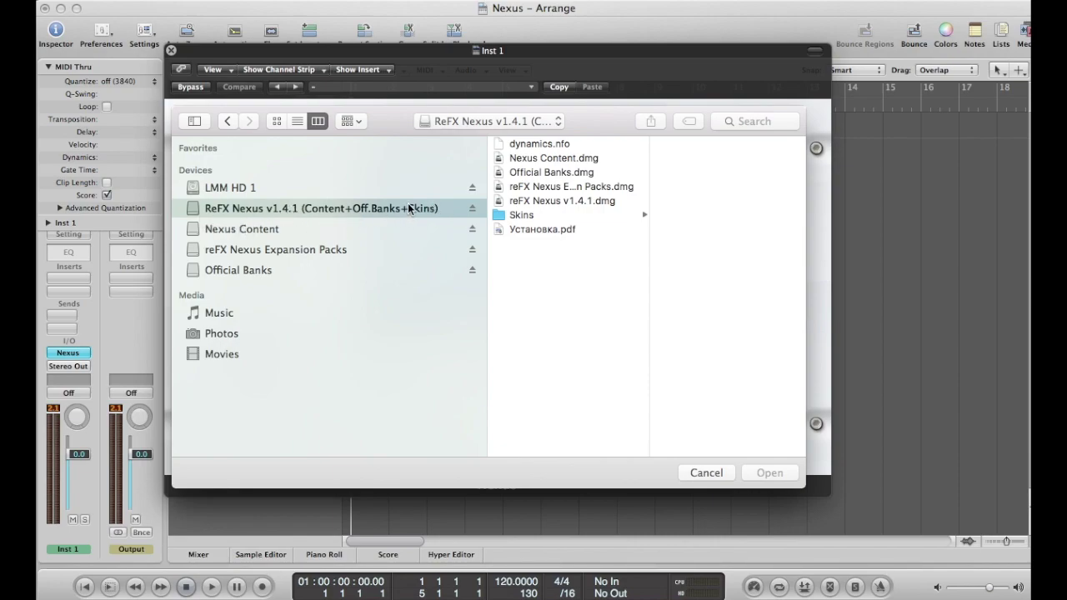
{"action": "left_click_drag", "start_coordinate": [649, 271], "coordinate": [651, 273]}
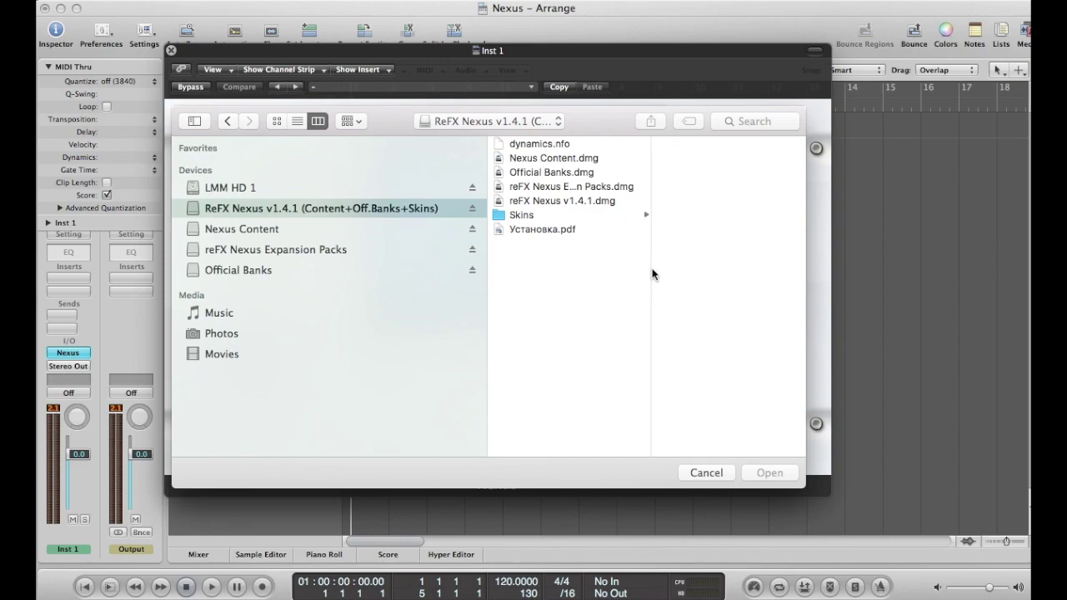
{"action": "left_click", "coordinate": [528, 219]}
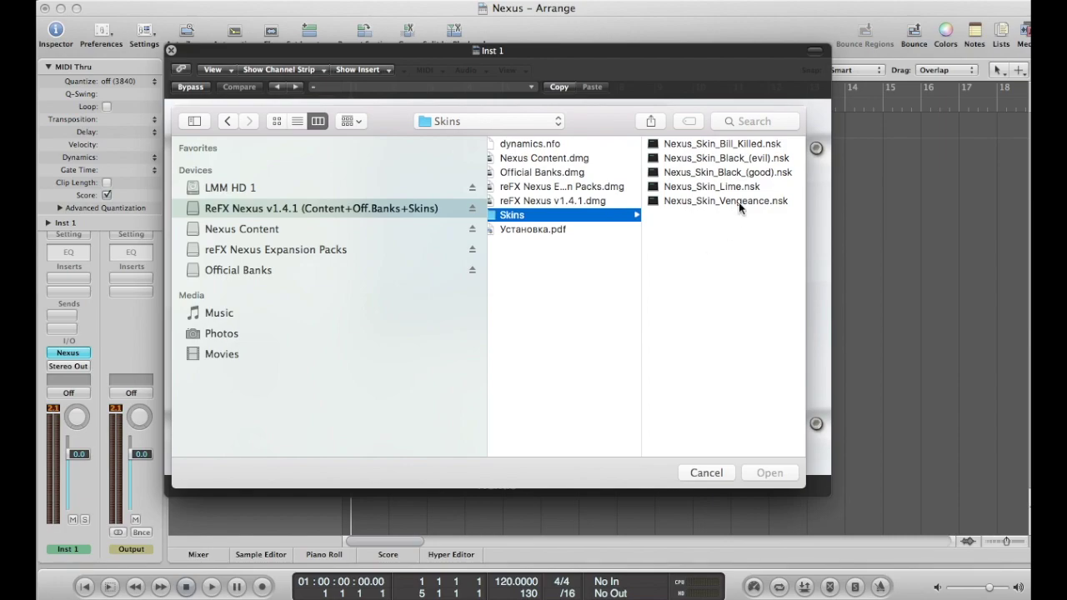
{"action": "left_click", "coordinate": [767, 173]}
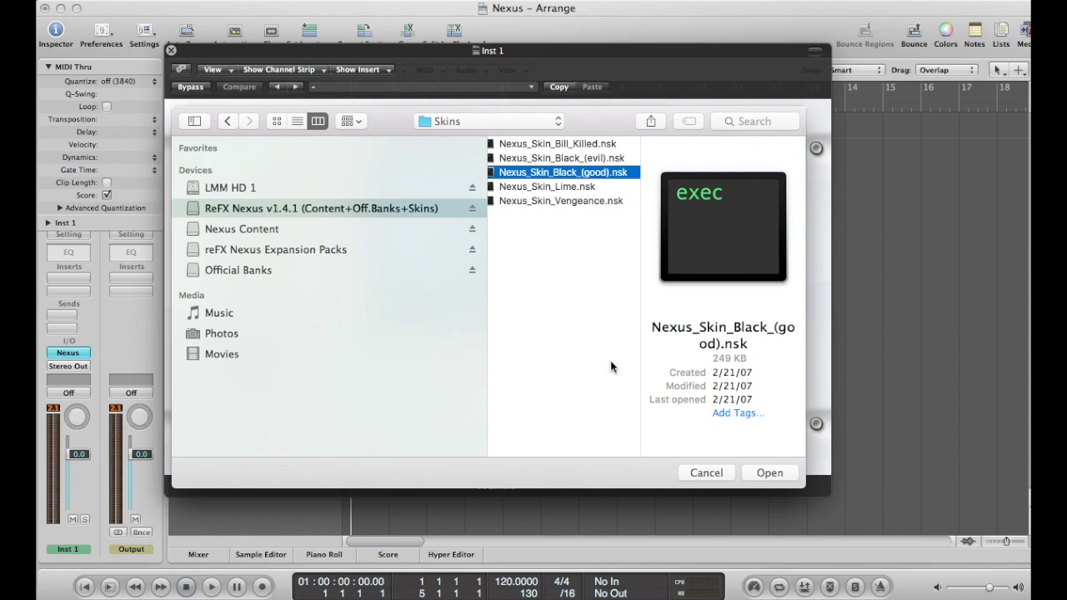
{"action": "left_click", "coordinate": [770, 474]}
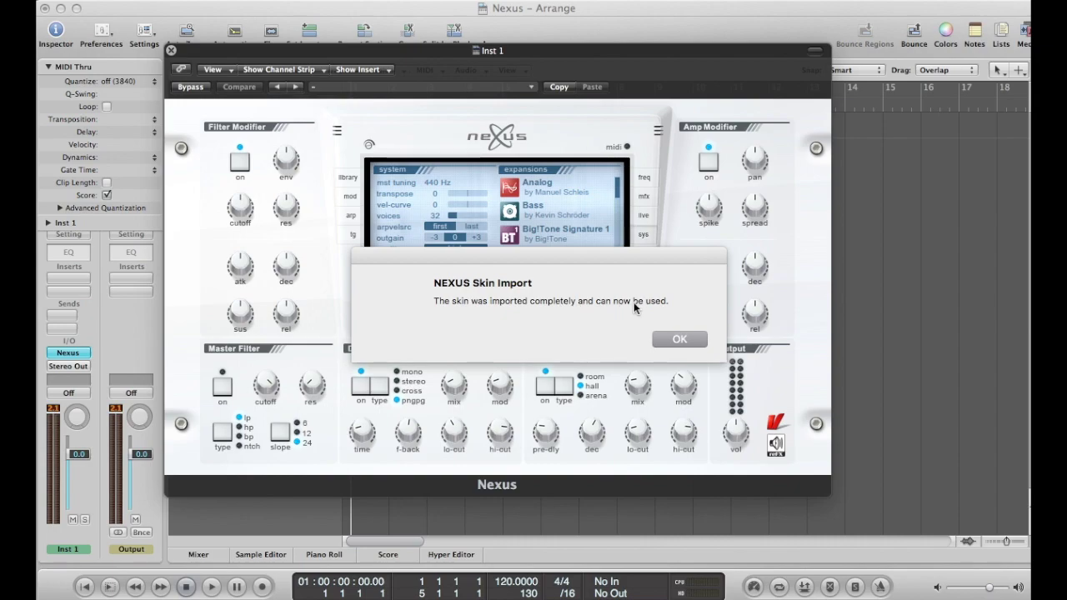
{"action": "left_click", "coordinate": [680, 340]}
{"action": "left_click", "coordinate": [480, 281]}
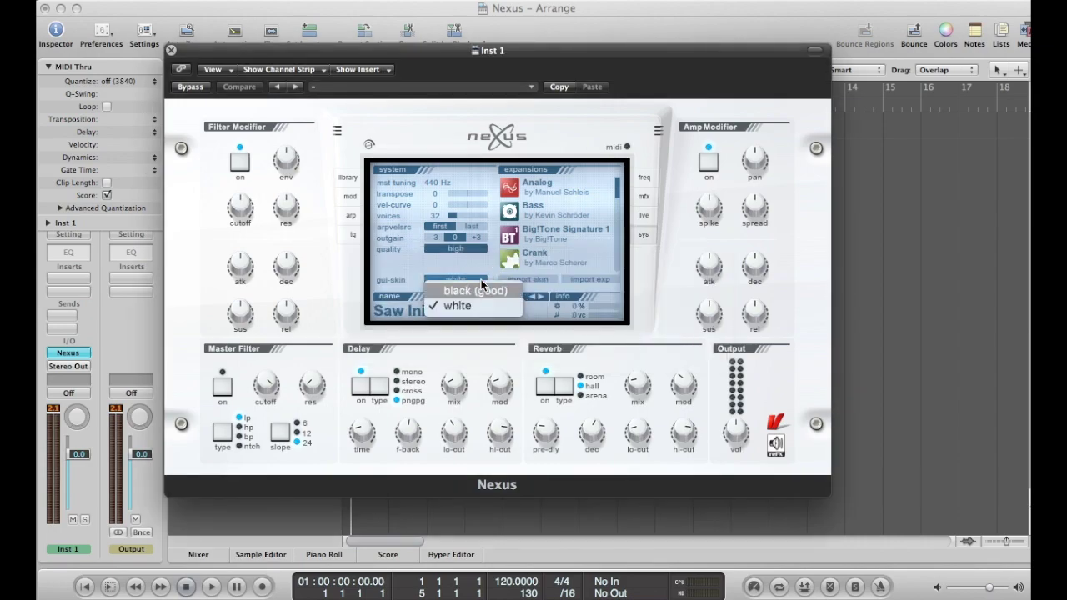
{"action": "left_click", "coordinate": [482, 290]}
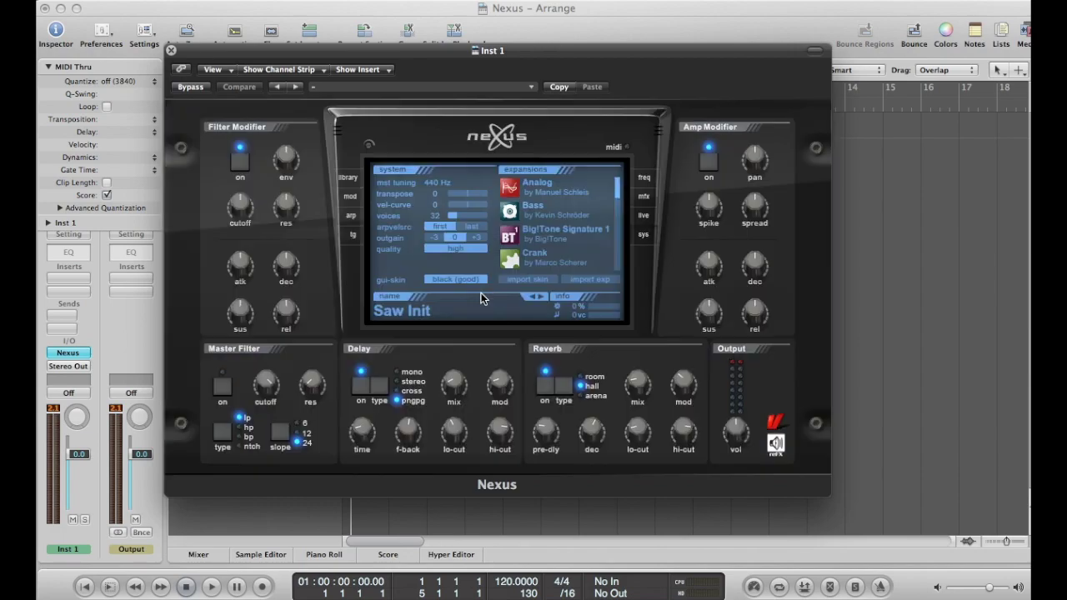